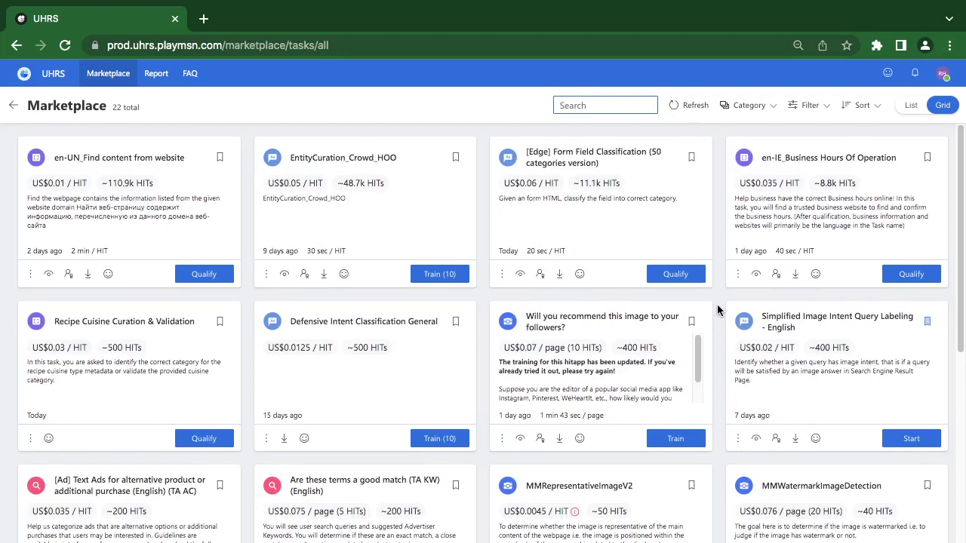
Step: Start the qualification test for the [Edge] Form Field Classification (50 categories version) task, confirming that its guidelines have been read
click(664, 274)
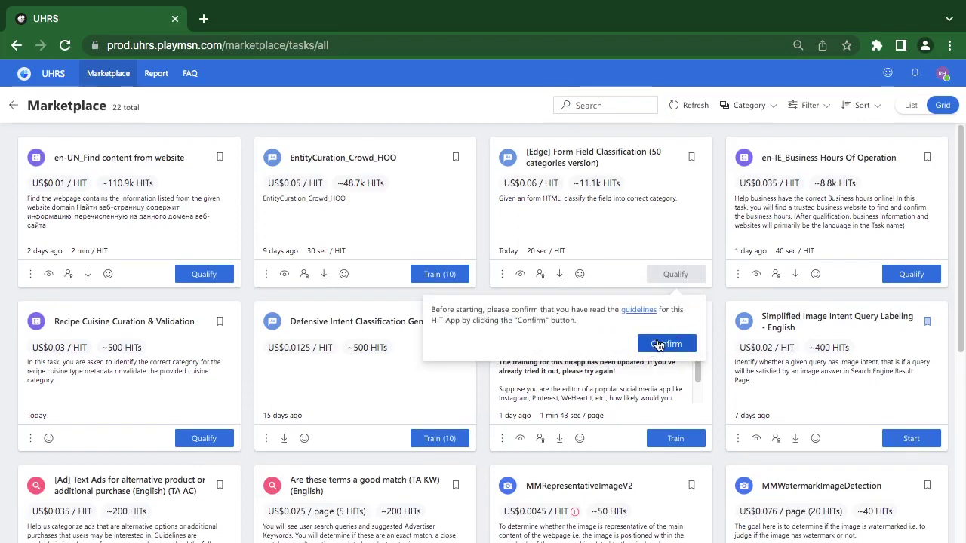
click(659, 346)
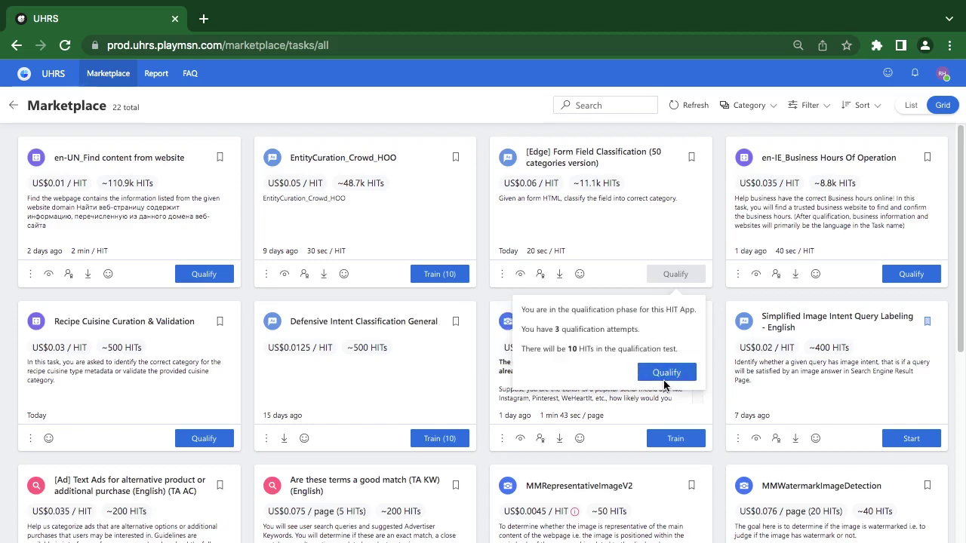
click(664, 380)
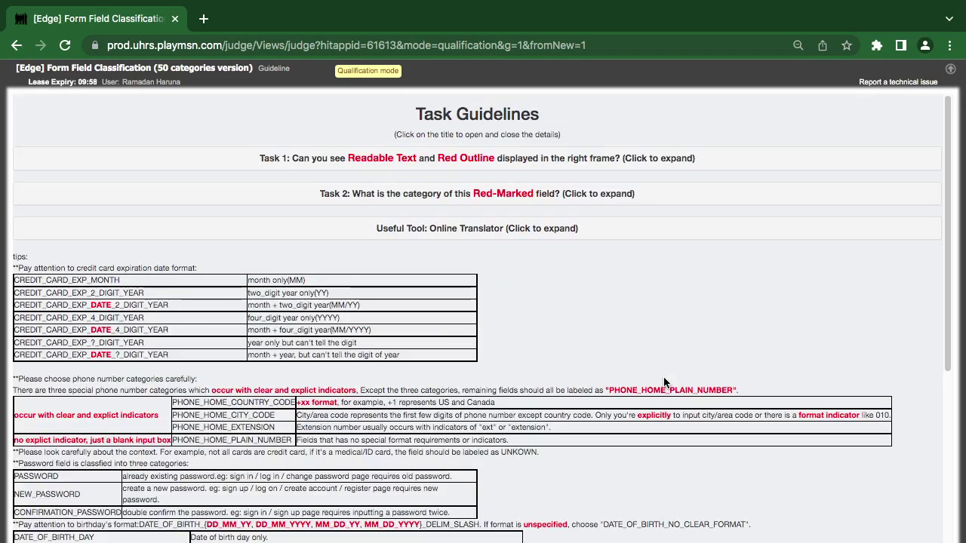
Step: Increase the page zoom to 80% on the form field classification task
scroll(641, 332, down, 5)
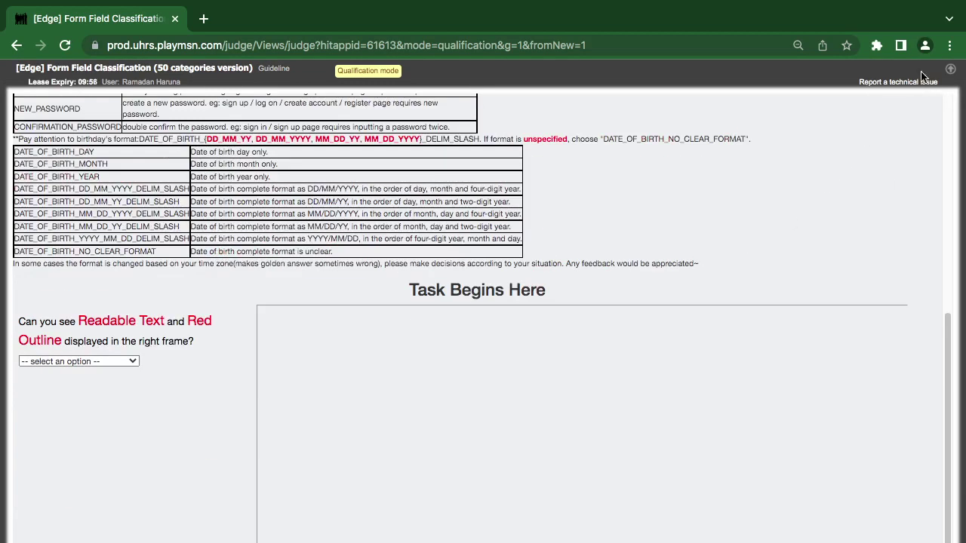
click(949, 45)
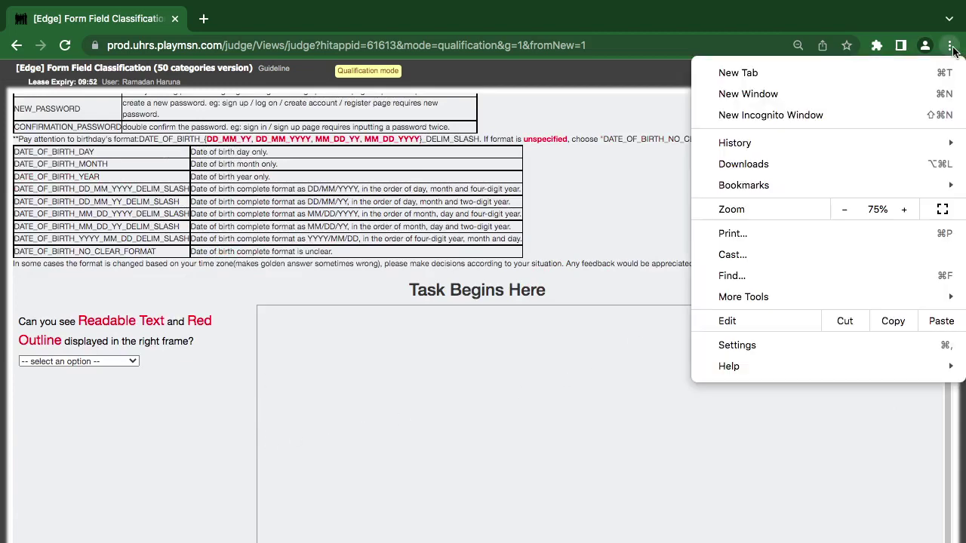
click(906, 209)
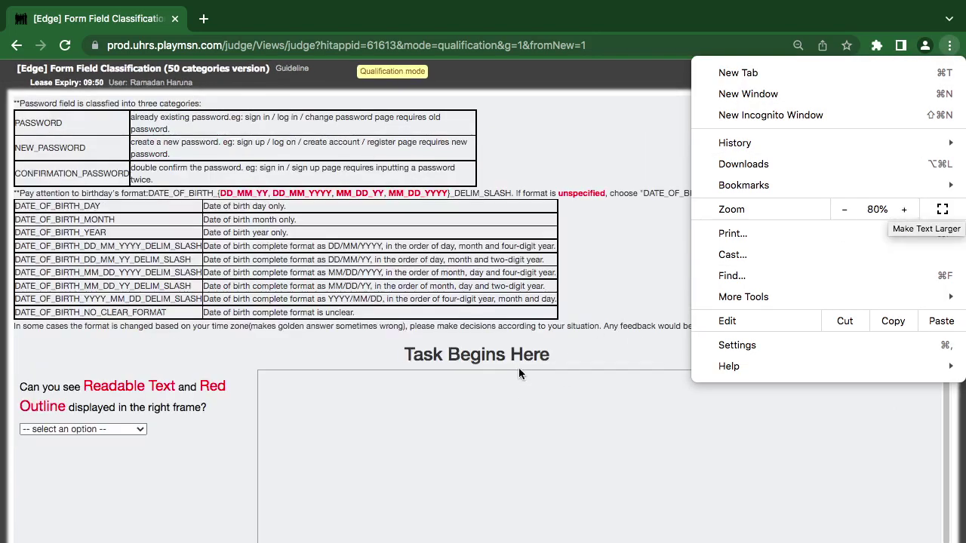
click(581, 289)
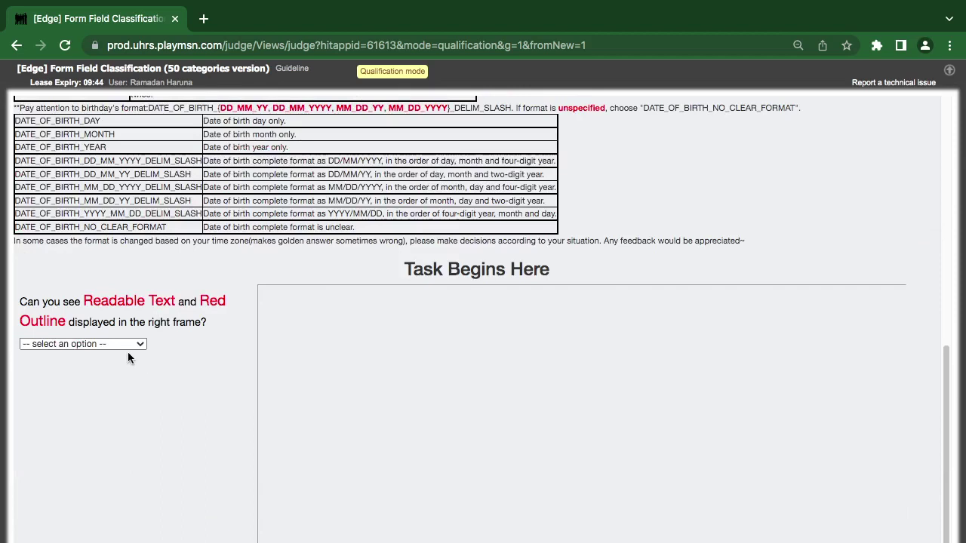
Step: Try answering the readable text question with "Yes, both of them are good." and look through the field category options
click(135, 344)
click(137, 370)
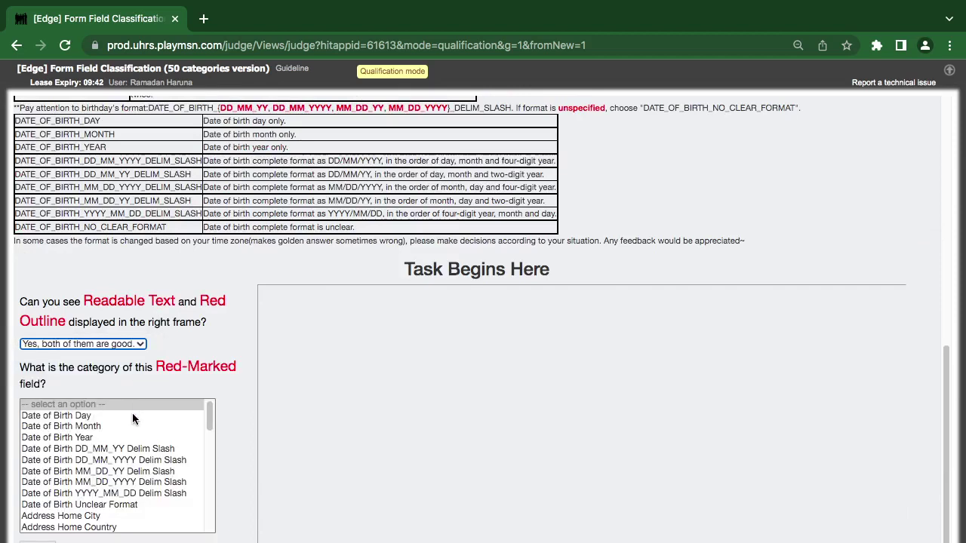
scroll(131, 458, down, 10)
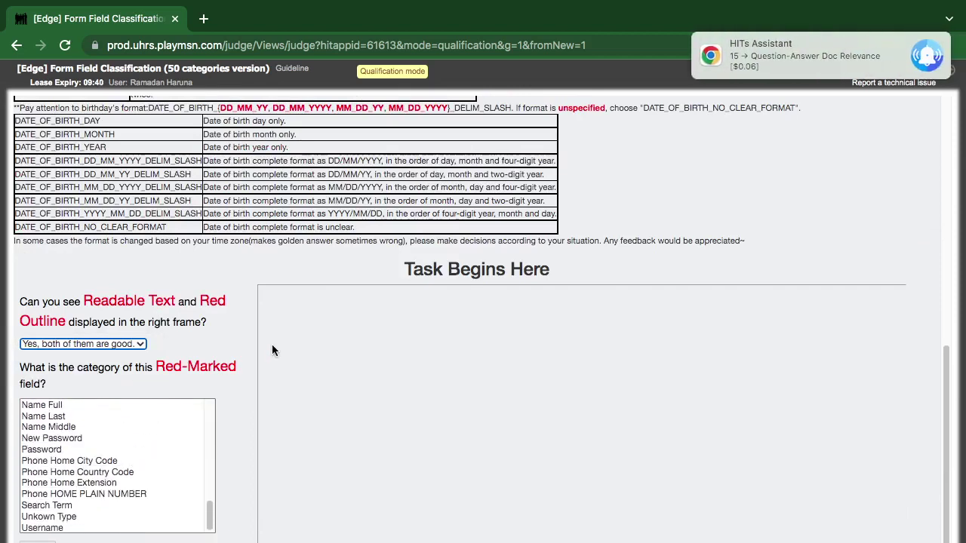
scroll(314, 378, up, 10)
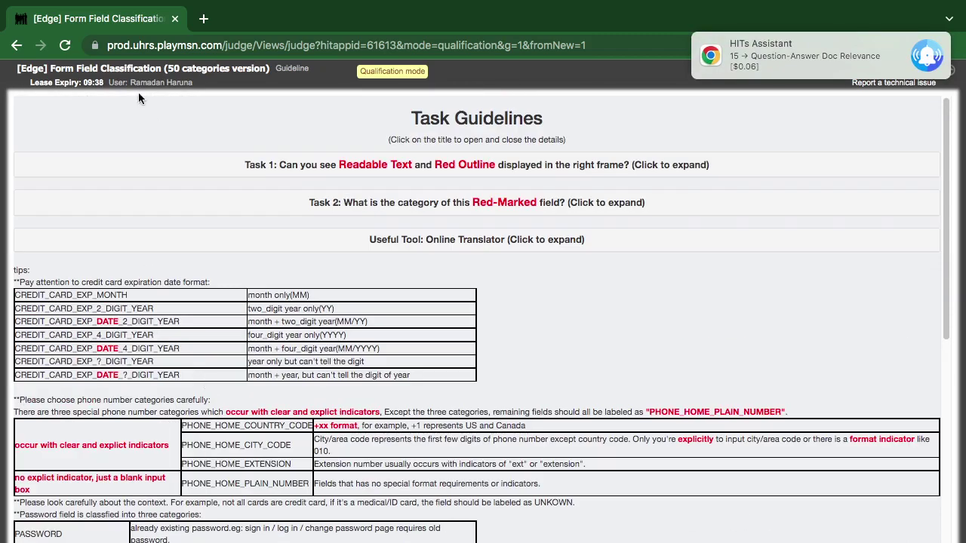
Step: Reload the task page, discarding the unsaved answer, and increase the page zoom to 90%
click(65, 45)
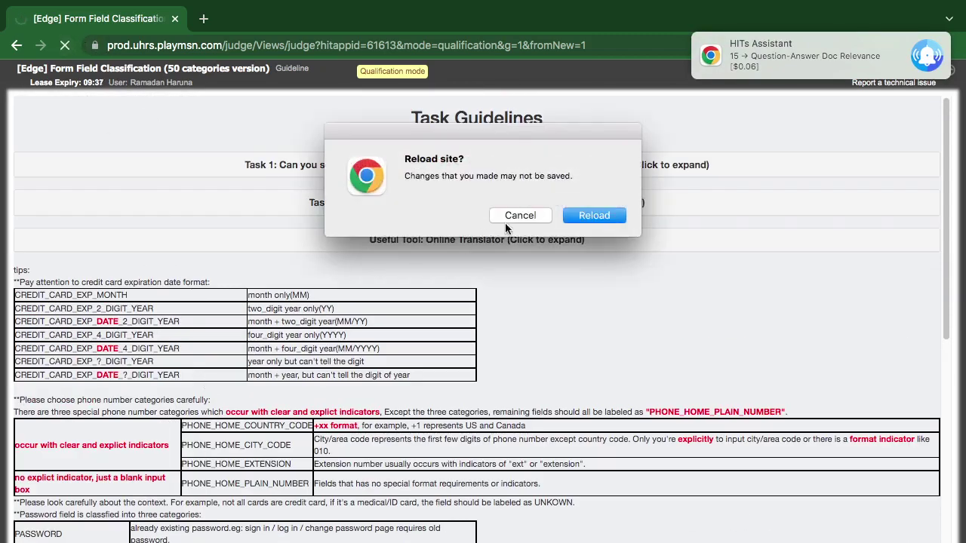
key(Return)
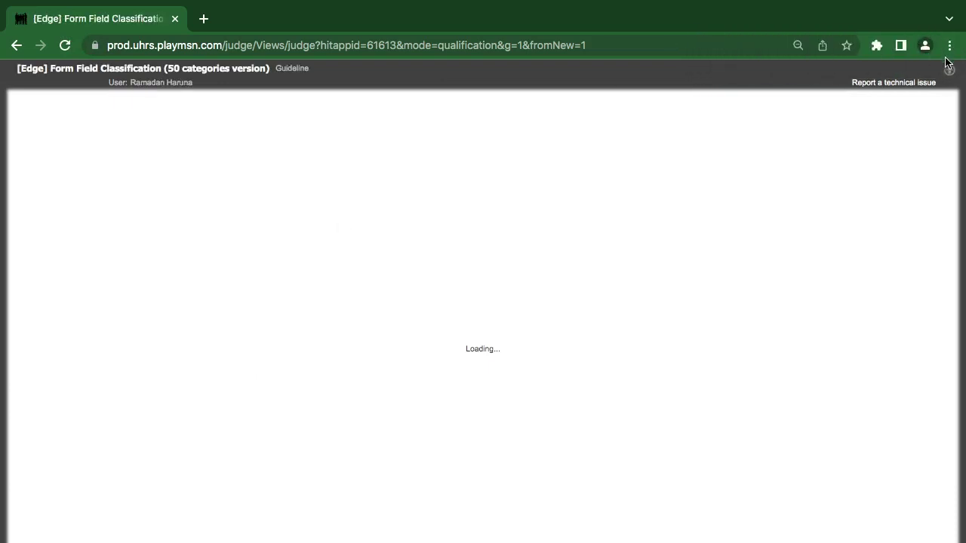
click(949, 47)
click(904, 209)
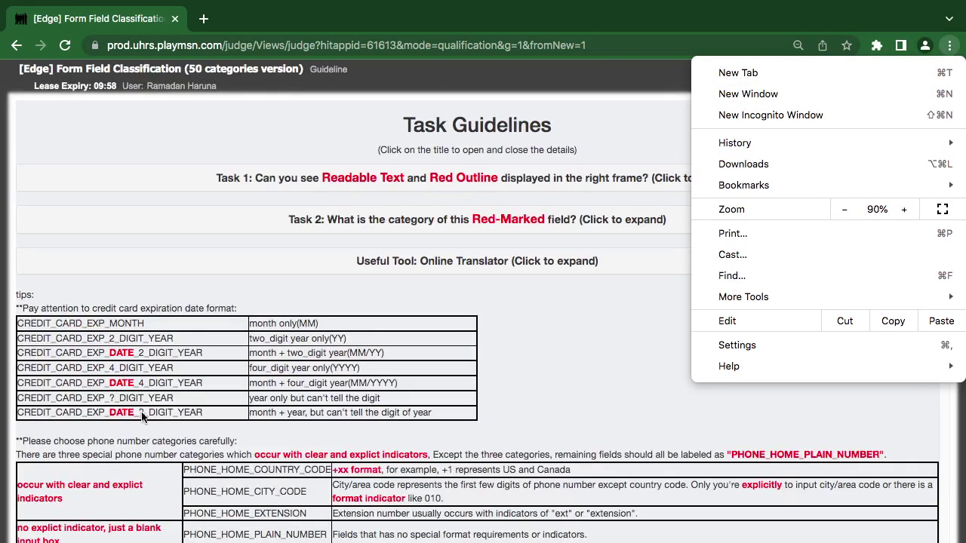
click(159, 278)
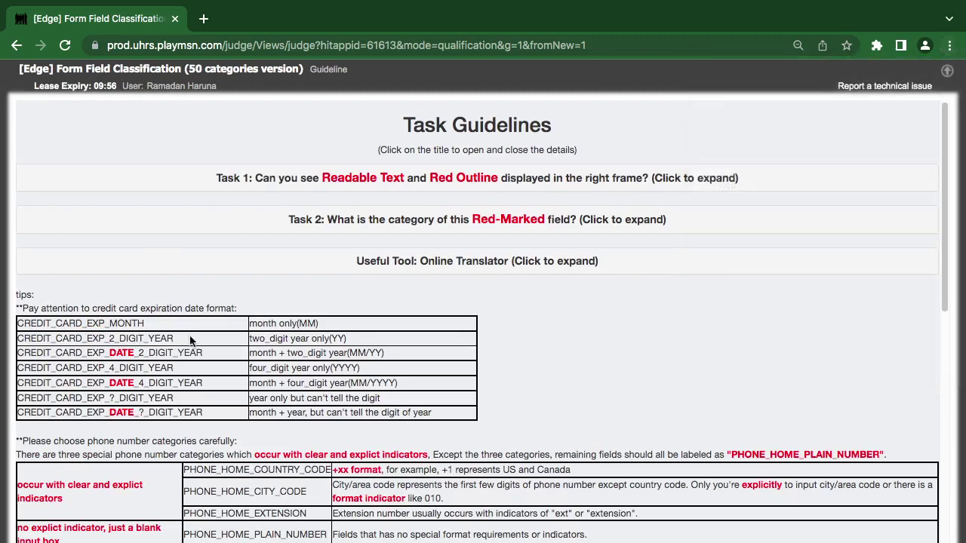
Step: Check the form for readable text and a red outline, and answer the first question "Yes, both of them are good."
scroll(189, 335, down, 15)
scroll(186, 344, up, 1)
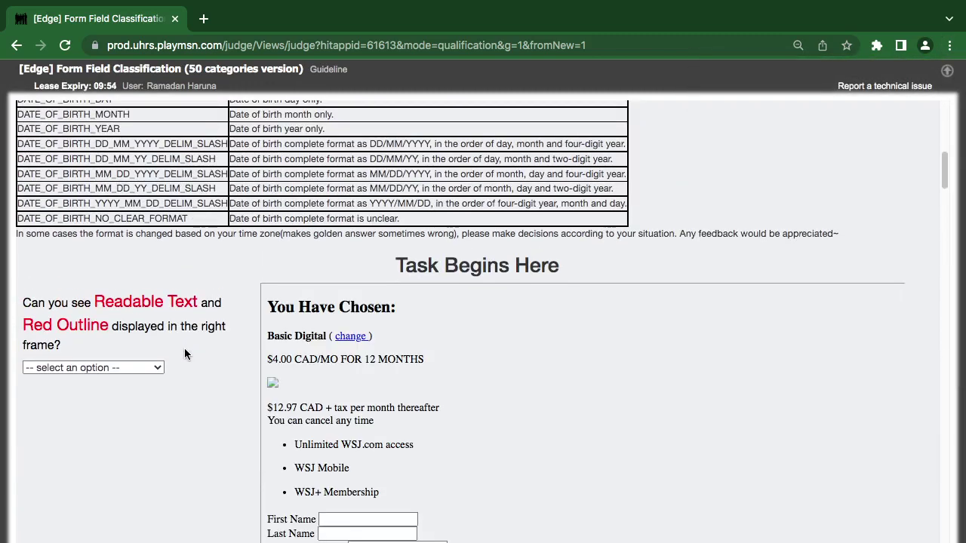
scroll(341, 473, down, 4)
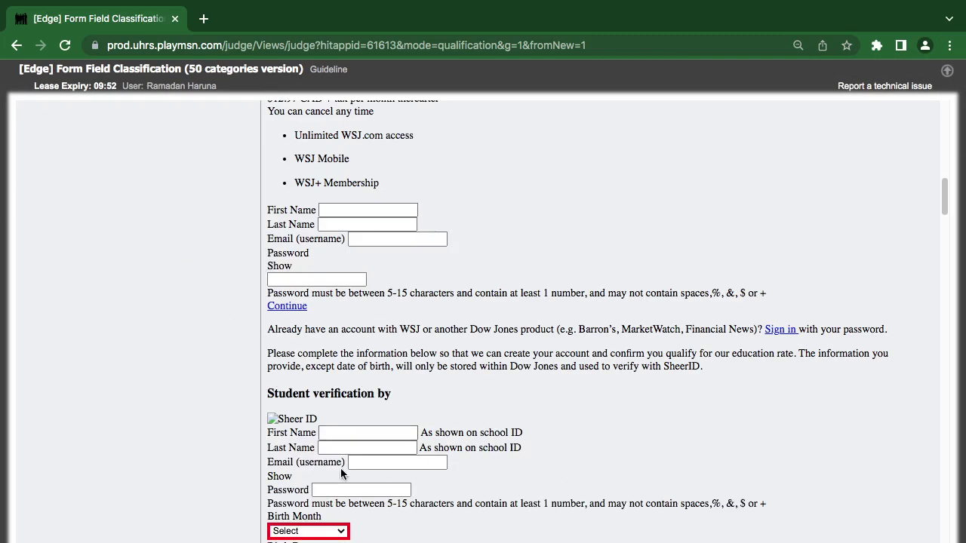
scroll(233, 503, down, 2)
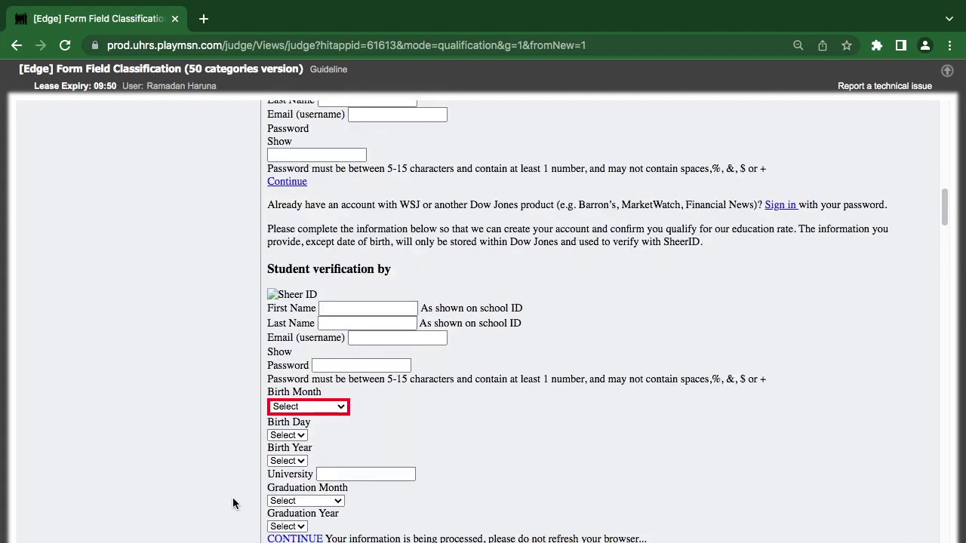
scroll(233, 453, up, 5)
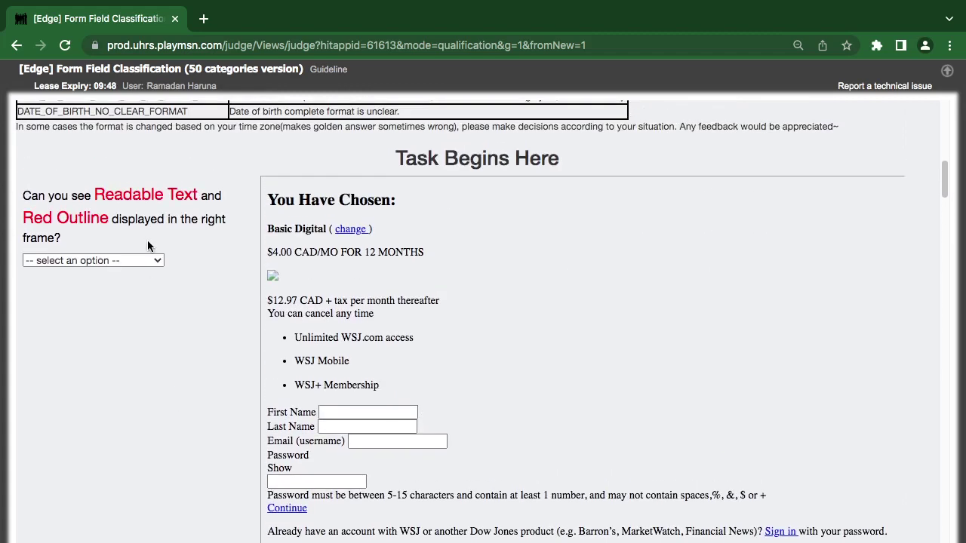
click(157, 264)
click(150, 290)
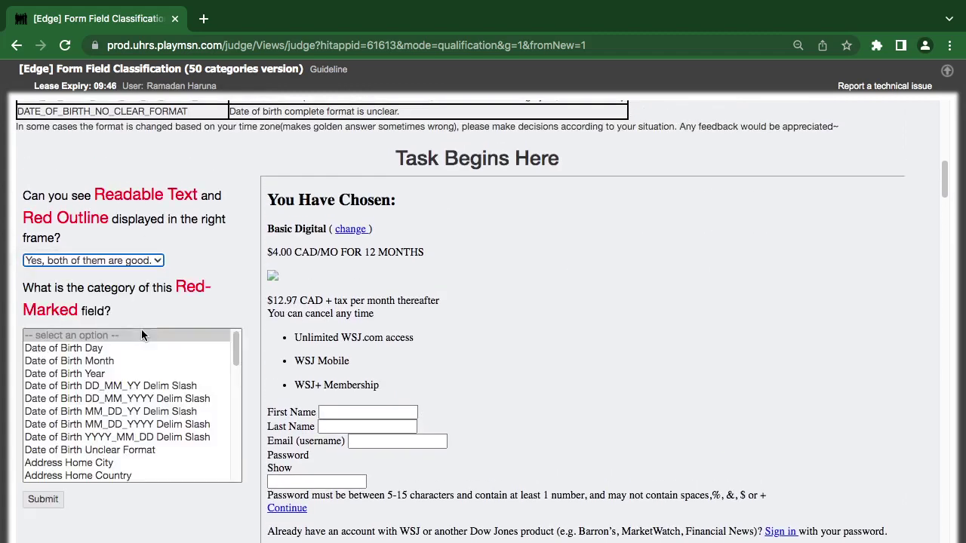
Step: Review the available field categories and the guideline tables for card, phone, password and date of birth fields
scroll(126, 401, down, 3)
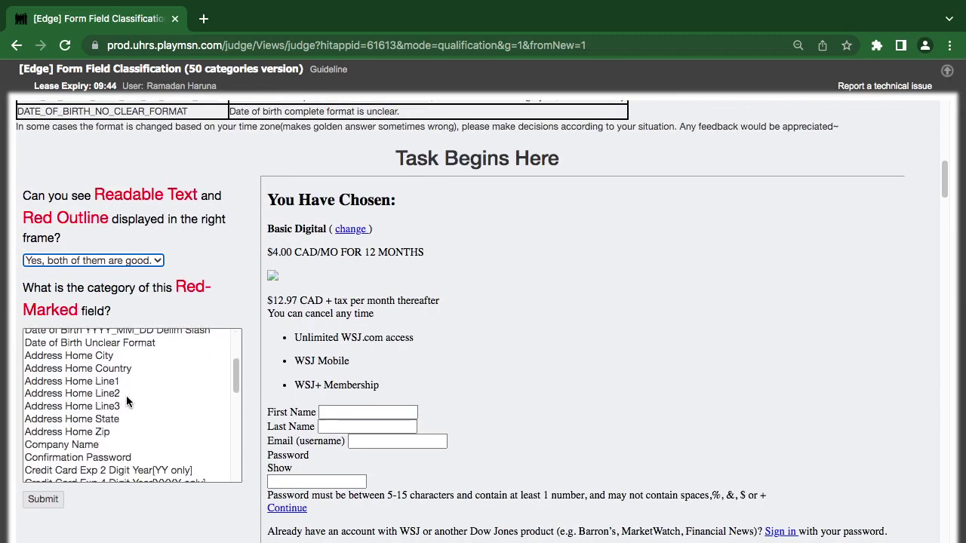
scroll(125, 396, down, 8)
scroll(125, 396, up, 15)
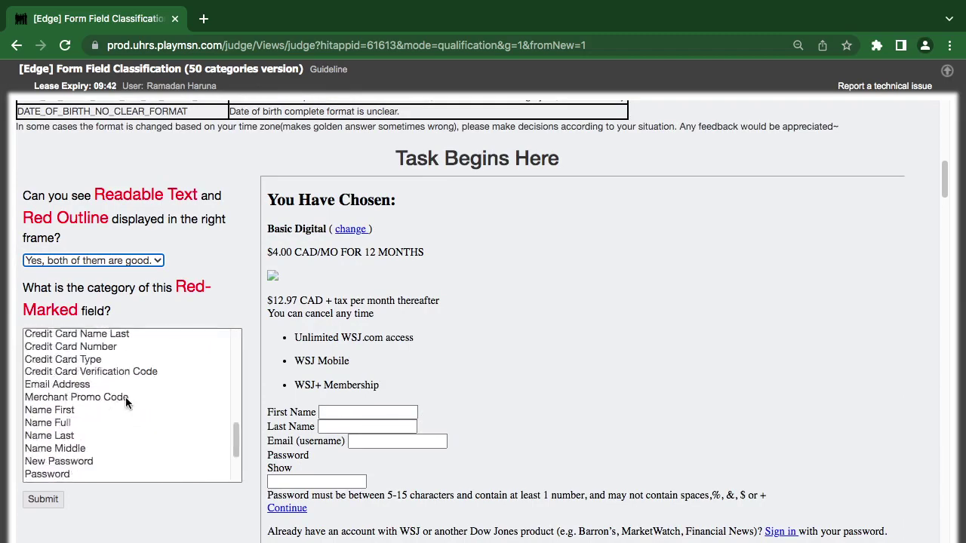
scroll(162, 364, down, 3)
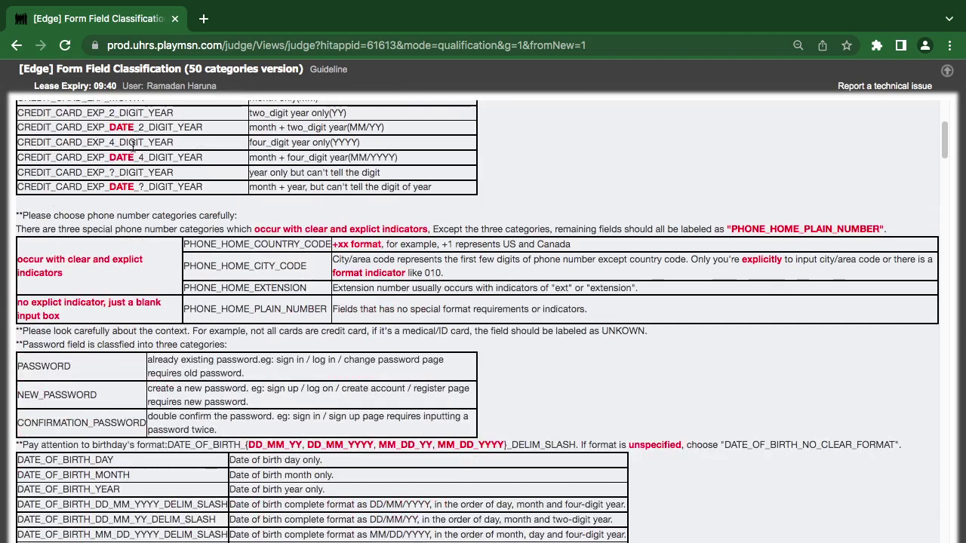
scroll(128, 413, down, 2)
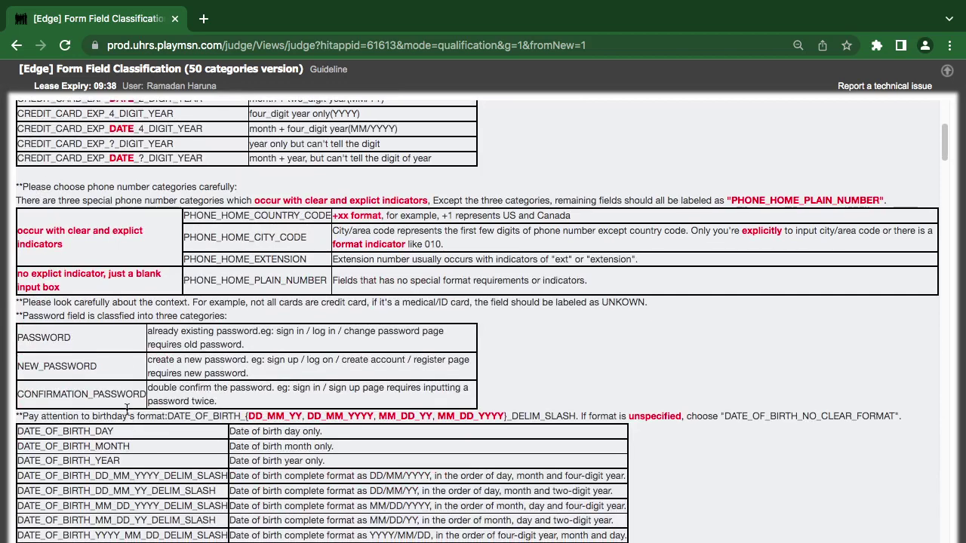
scroll(128, 411, down, 2)
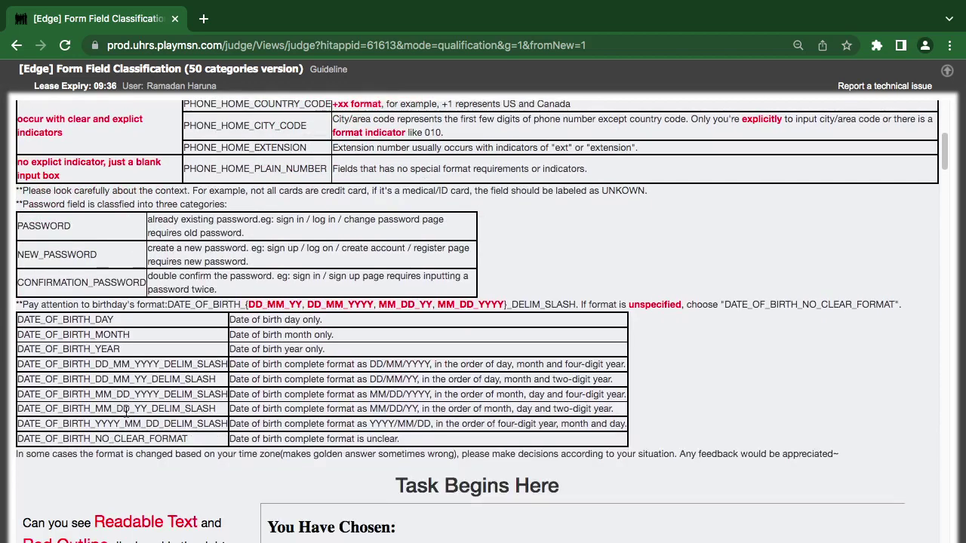
scroll(178, 424, down, 3)
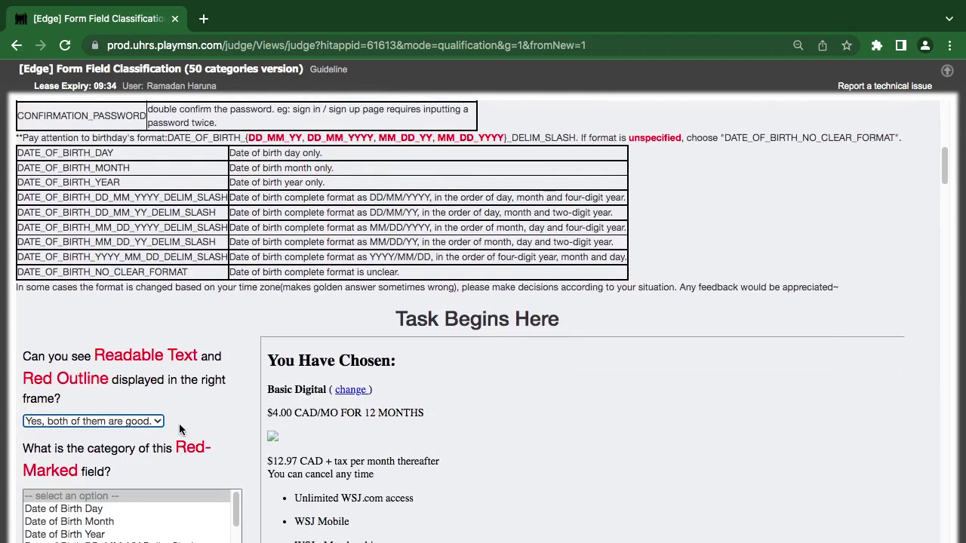
scroll(199, 432, down, 1)
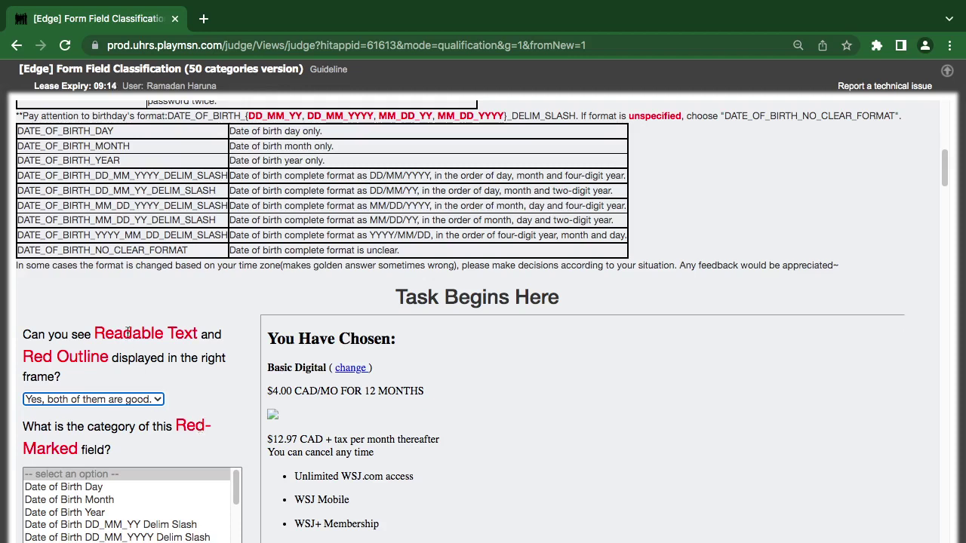
Step: Examine the red-outlined Birth Month field and its month choices in the student verification form
scroll(129, 332, down, 8)
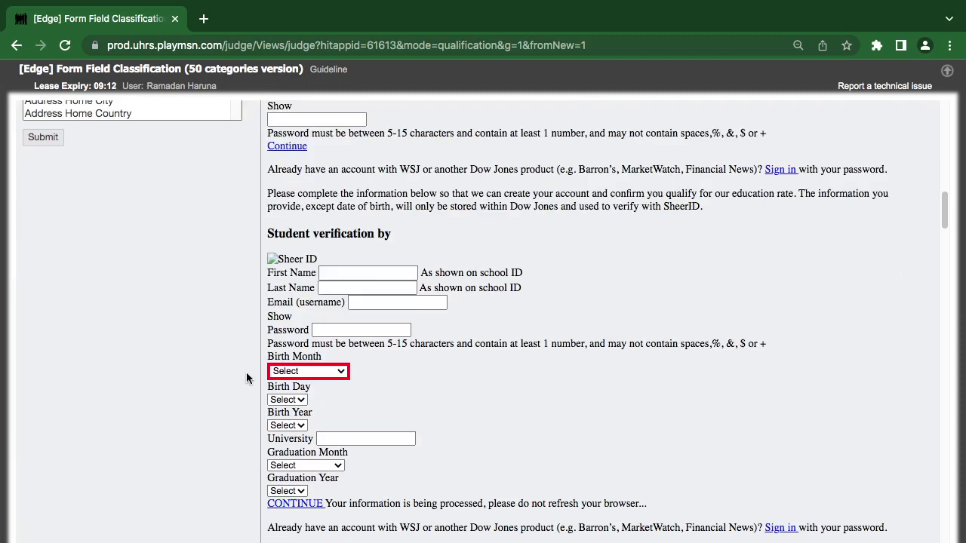
scroll(242, 372, up, 2)
scroll(242, 372, down, 2)
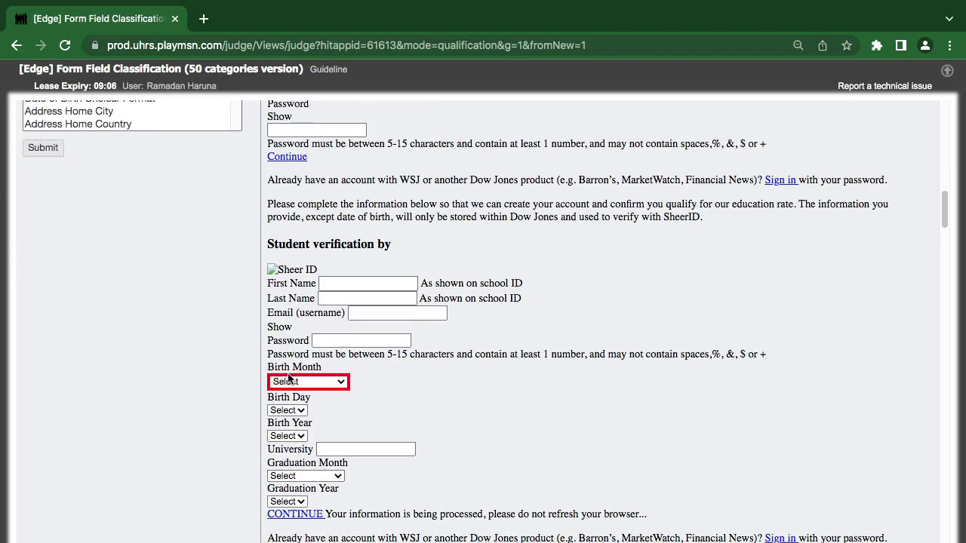
click(335, 383)
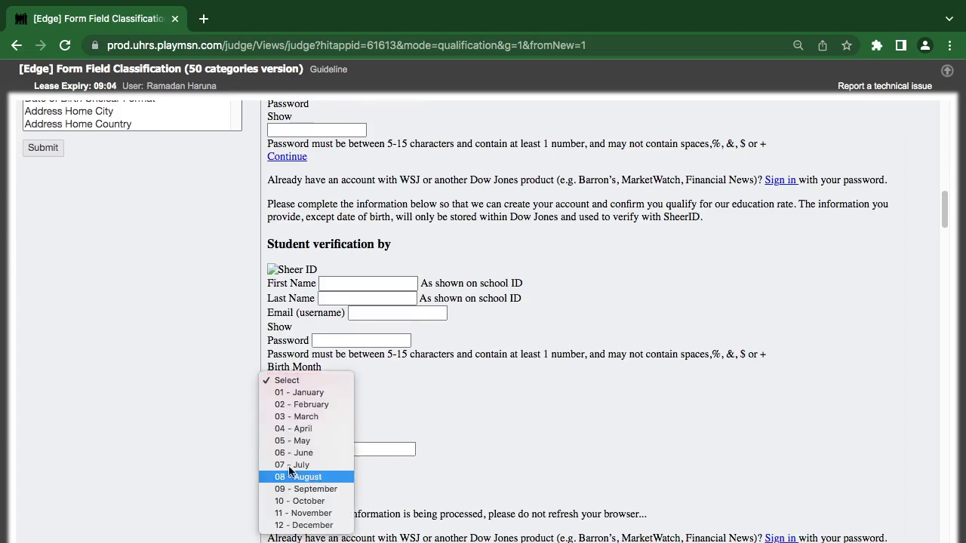
click(186, 225)
Step: Classify the red-marked field as "Date of Birth Month" and submit the answer
scroll(187, 256, up, 10)
scroll(86, 377, down, 3)
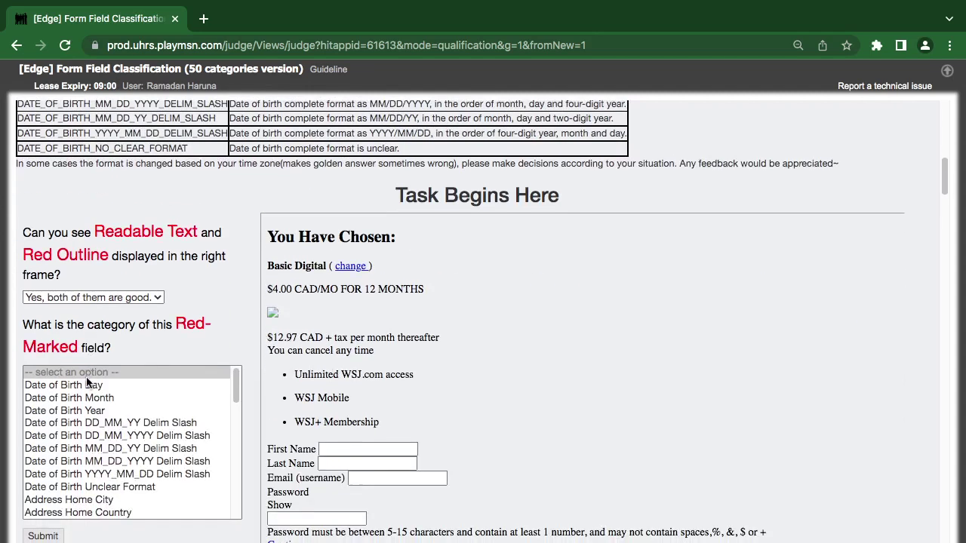
click(68, 397)
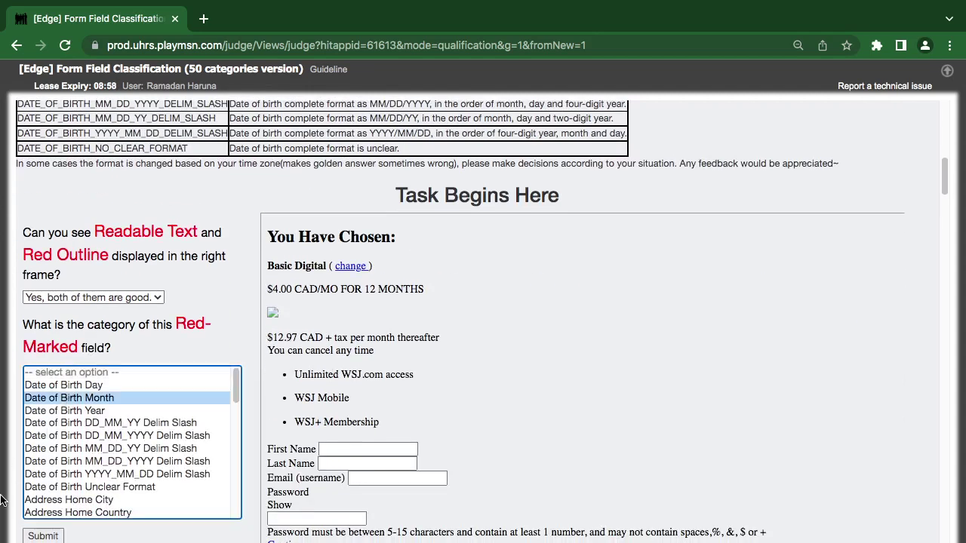
click(43, 535)
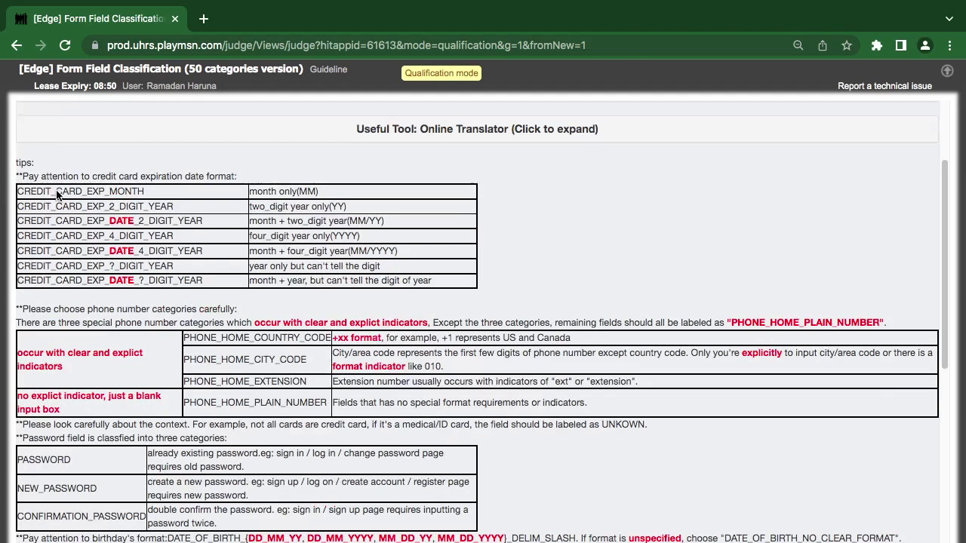
Step: Reload the qualification page, discarding unsaved changes, until the empty task frame loads a form to judge
click(67, 44)
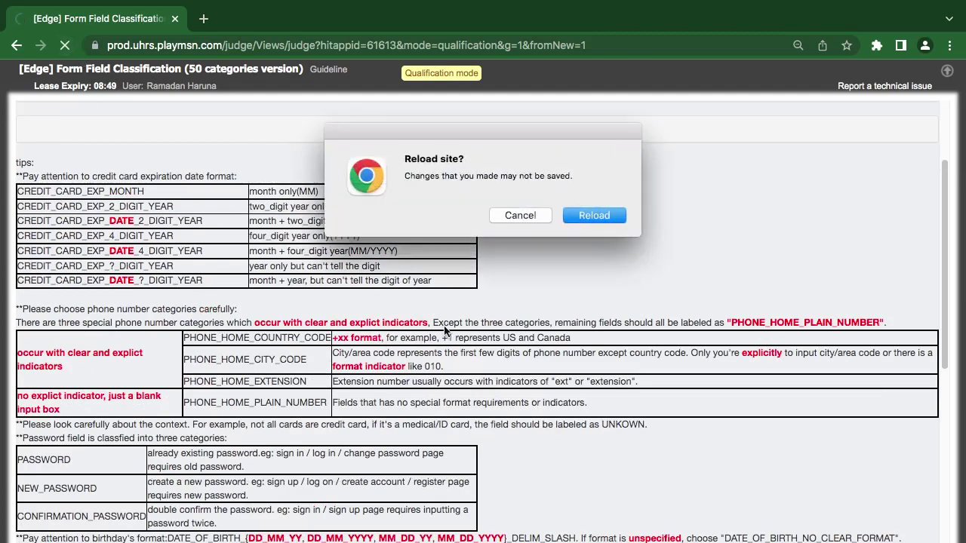
click(602, 218)
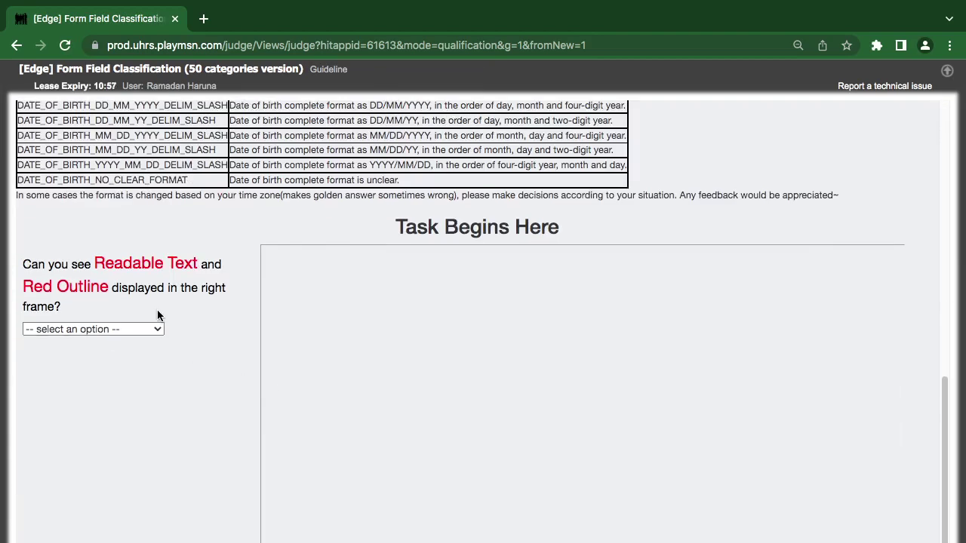
click(151, 329)
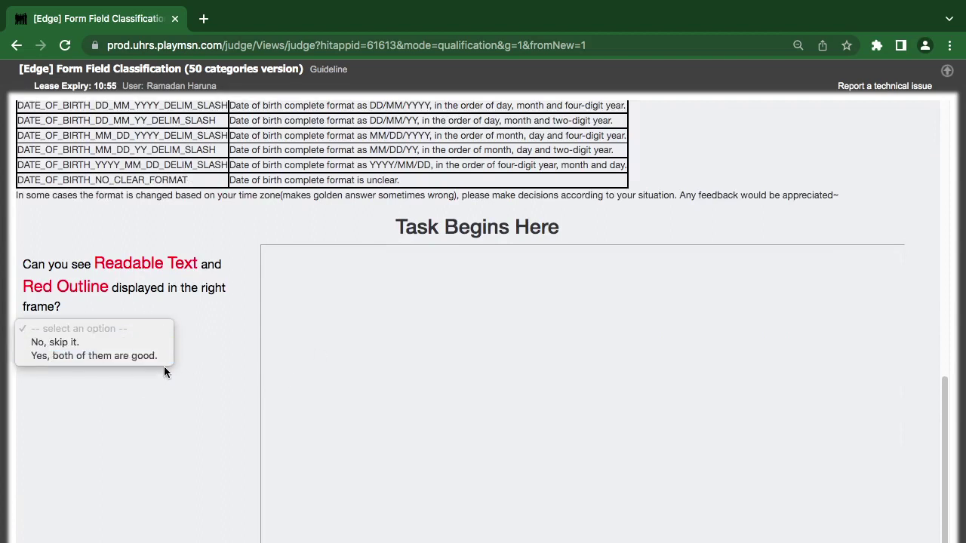
click(151, 411)
mouse_move(84, 6)
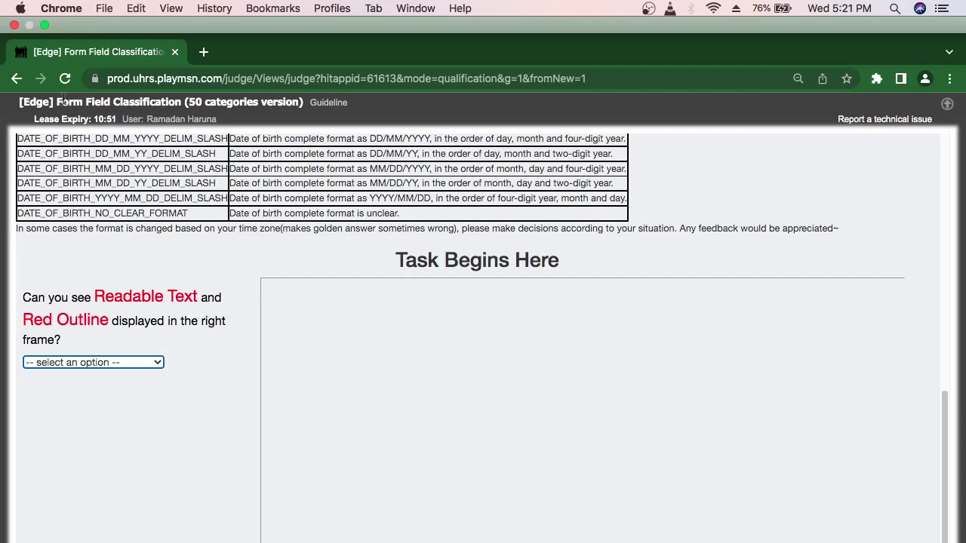
click(65, 77)
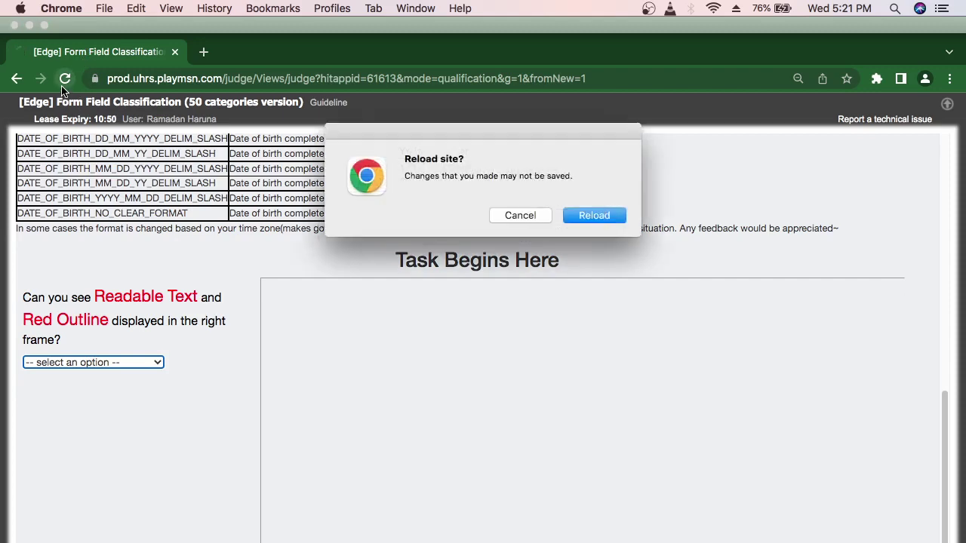
click(593, 216)
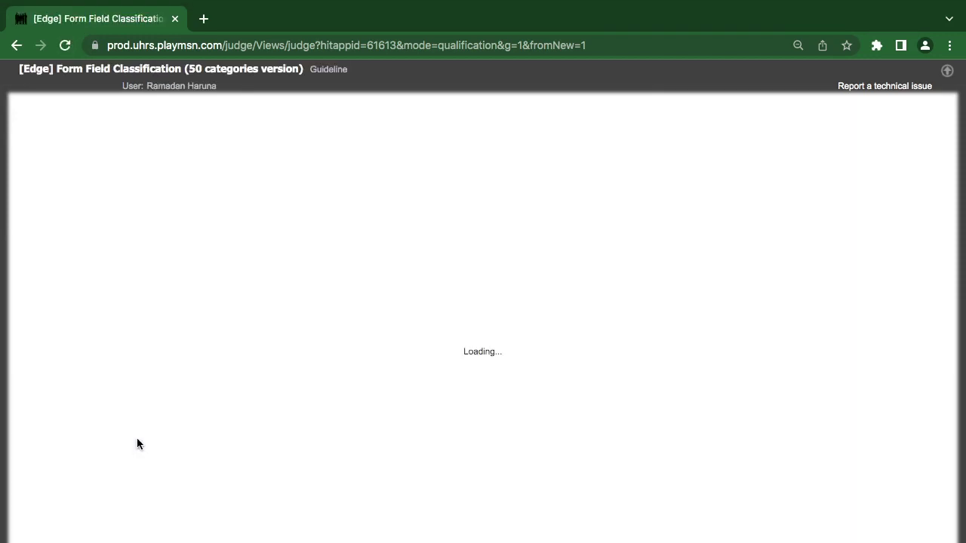
scroll(128, 419, down, 10)
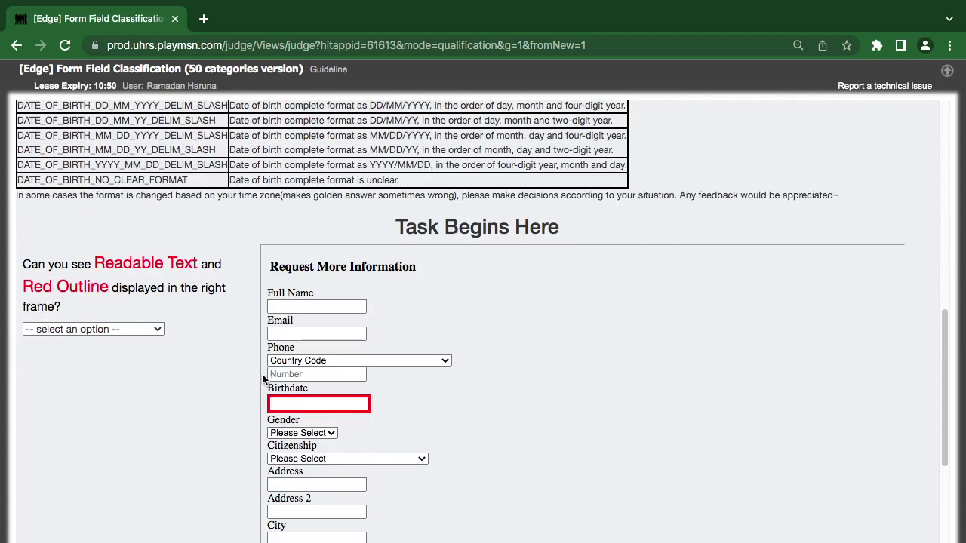
Step: Check the red-outlined Birthdate field against the birthday guidelines, confirm the form is good, and submit it as "Date of Birth Unclear Format"
click(298, 406)
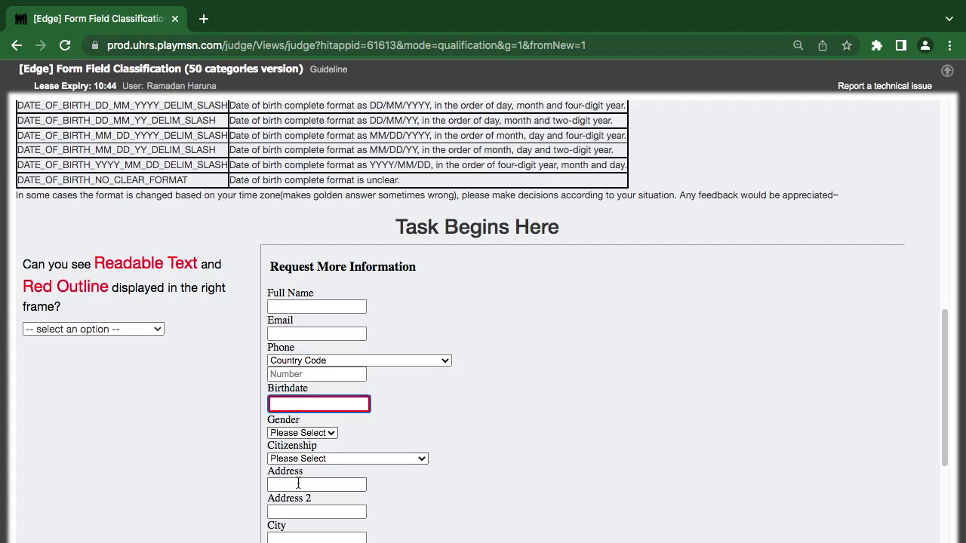
scroll(201, 374, up, 5)
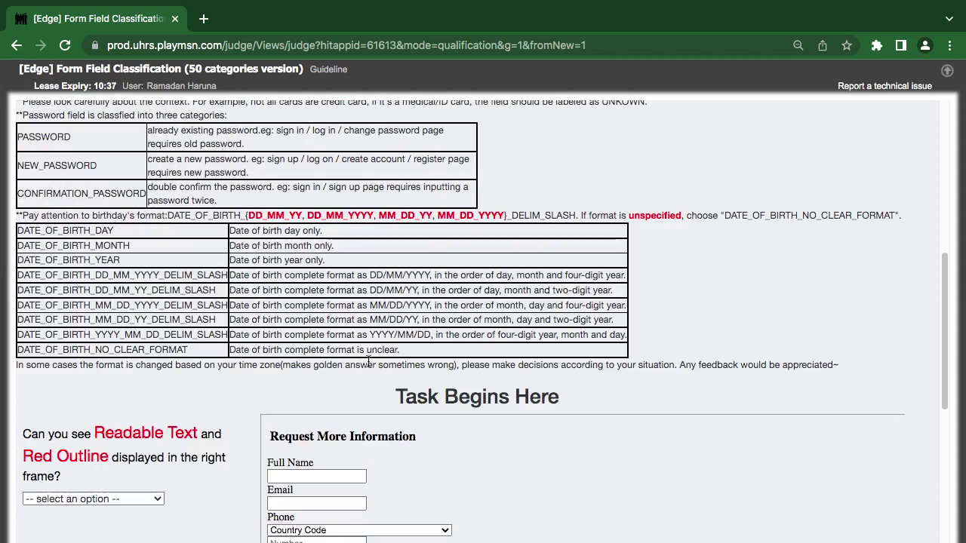
scroll(368, 362, down, 5)
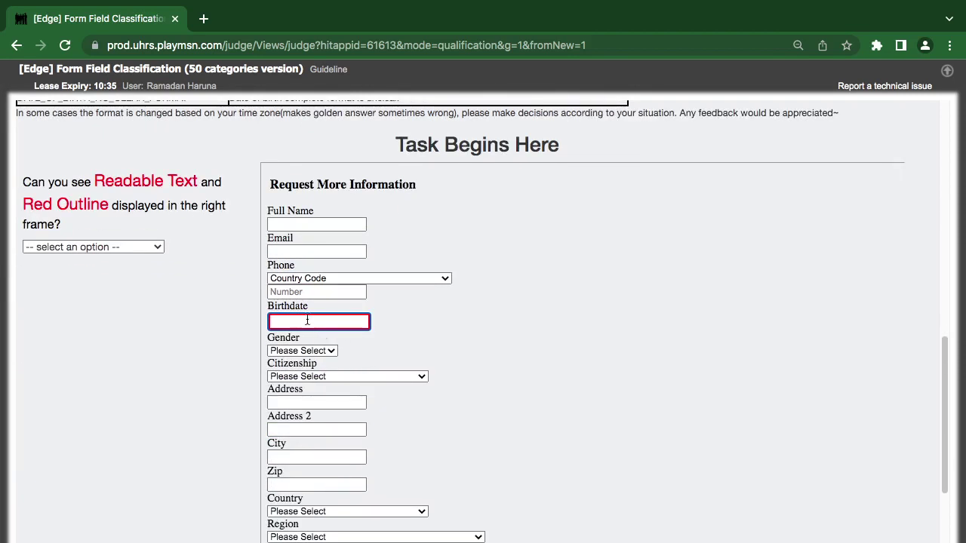
click(307, 321)
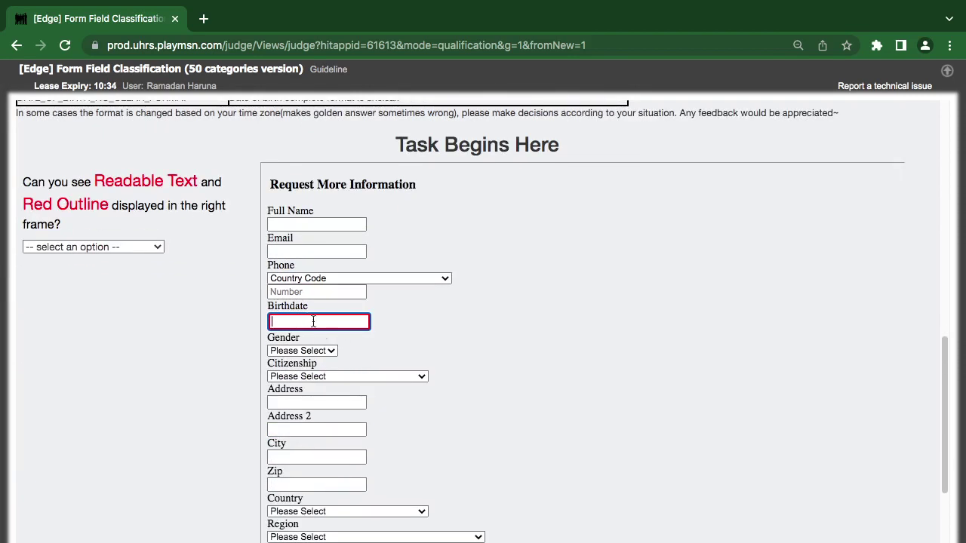
click(158, 249)
click(136, 275)
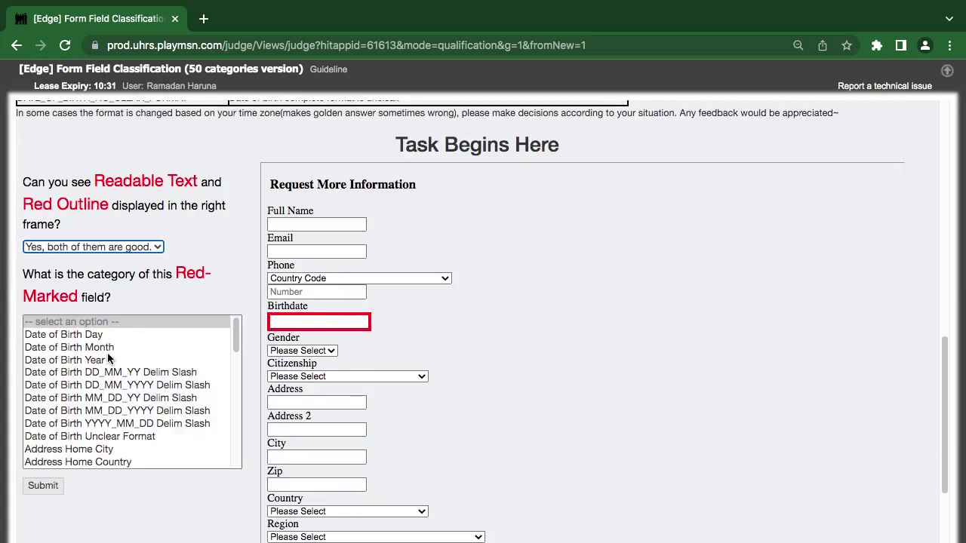
click(88, 438)
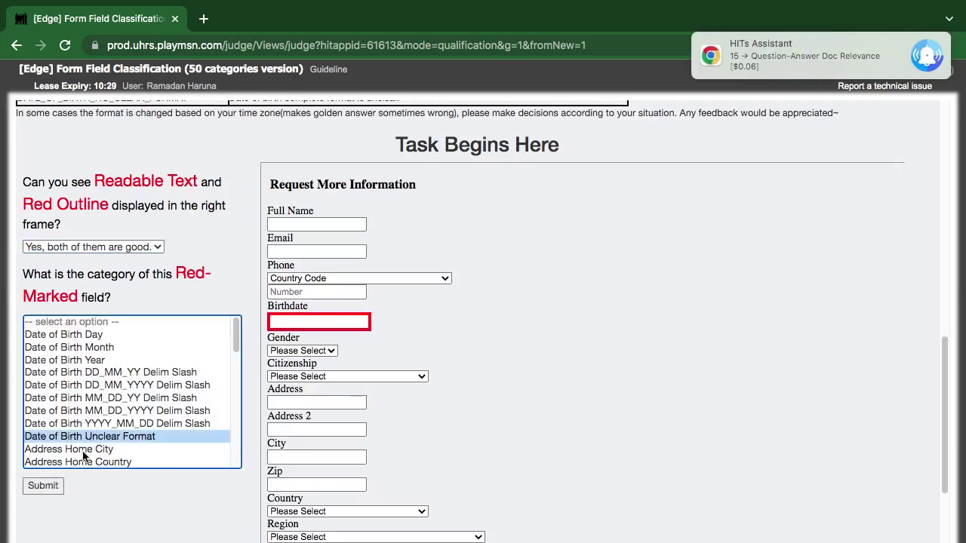
click(48, 489)
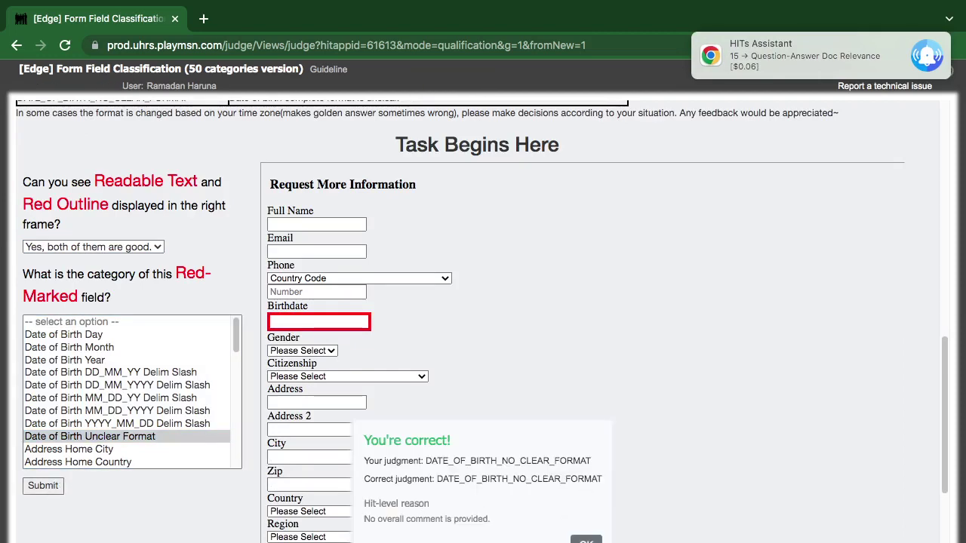
click(586, 540)
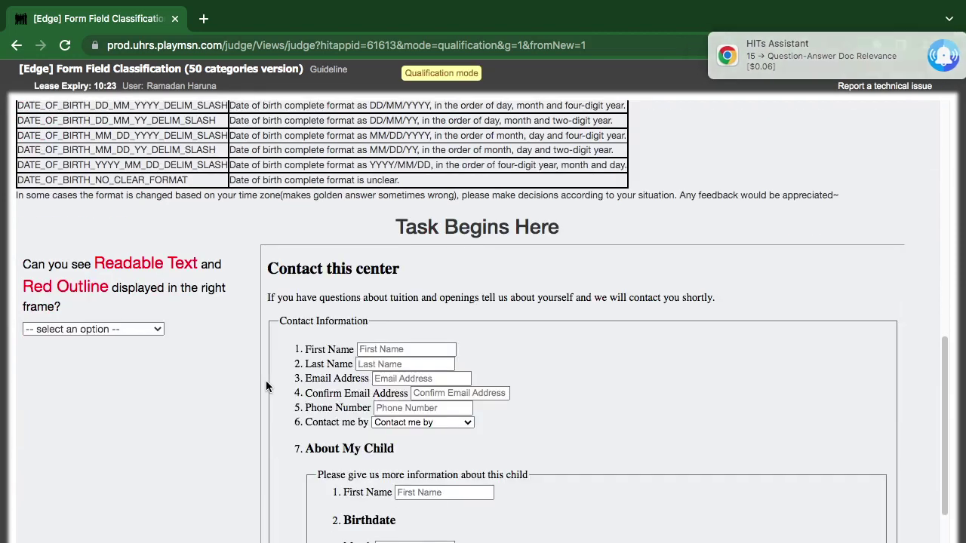
Step: Check the child's red-marked Year choices, answer "Yes, both of them are good.", and submit the category "Date of Birth Year"
scroll(367, 377, down, 2)
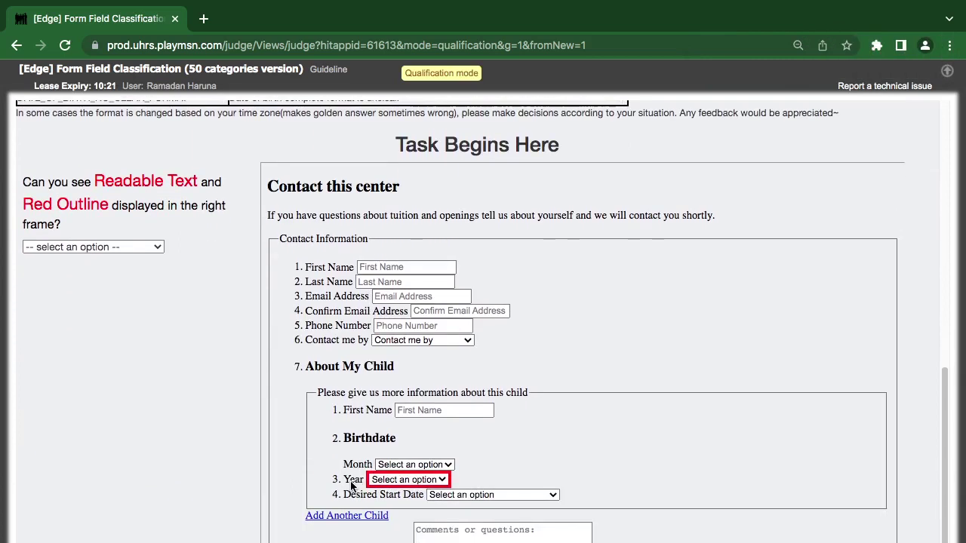
click(443, 481)
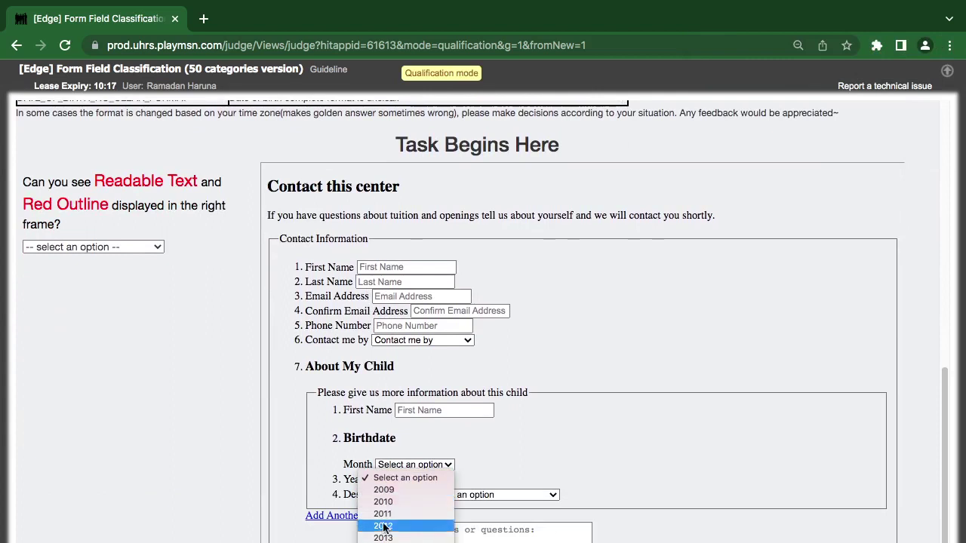
click(154, 246)
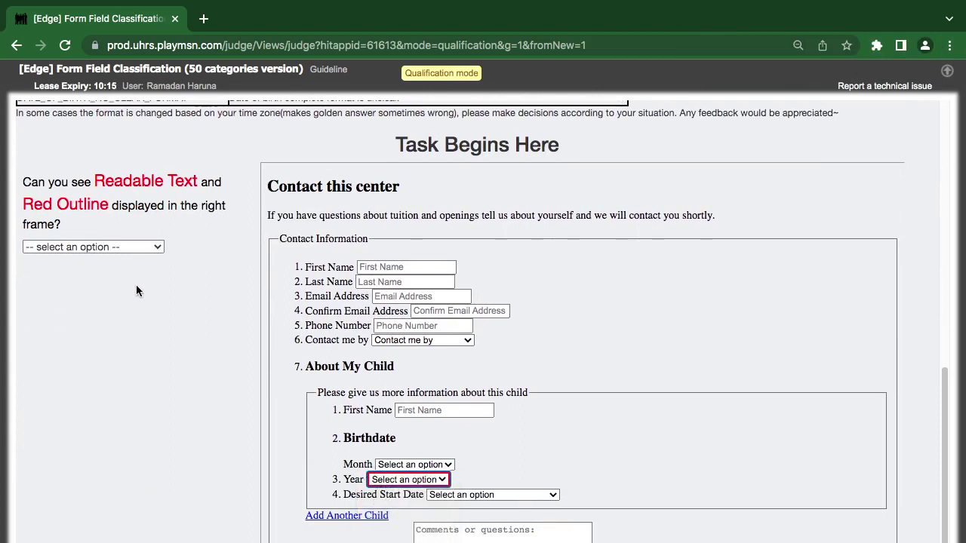
click(136, 246)
click(136, 275)
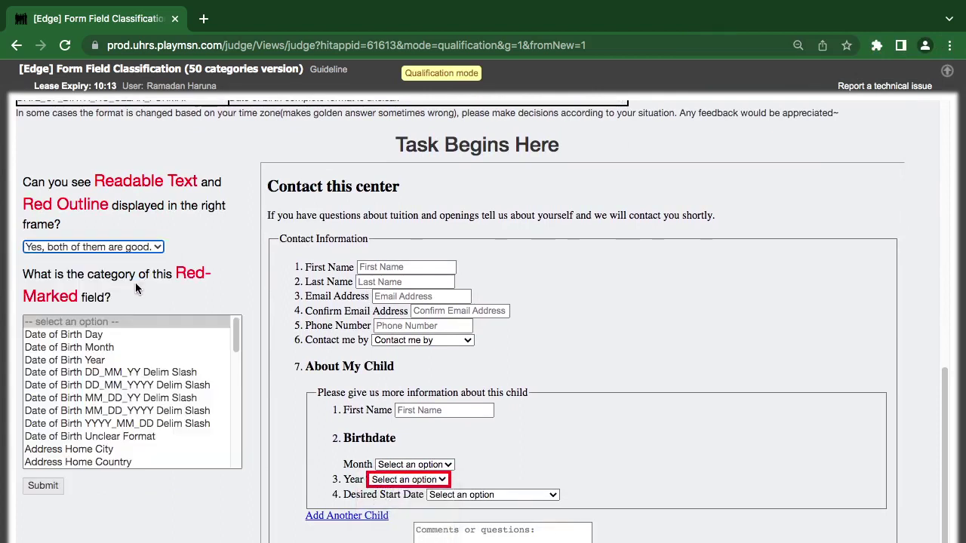
click(94, 361)
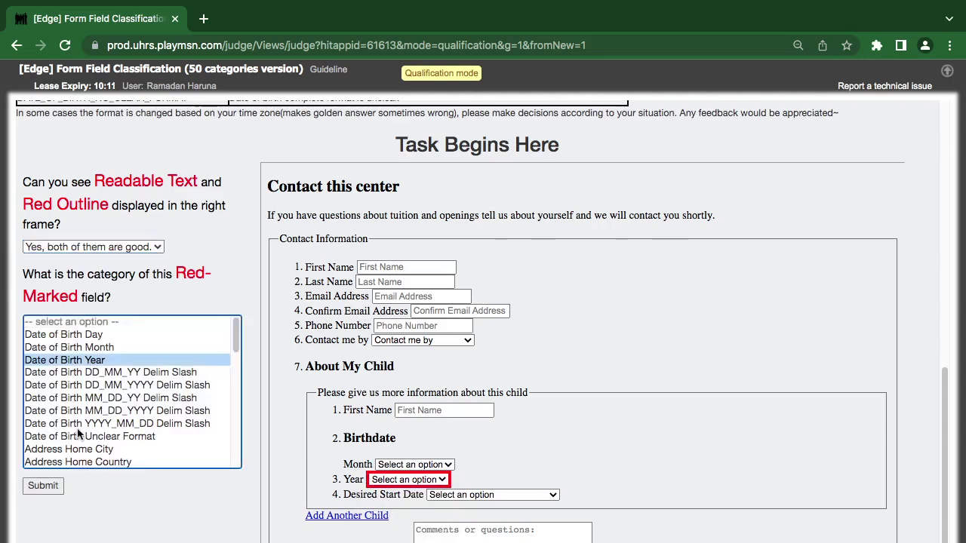
click(52, 492)
click(52, 491)
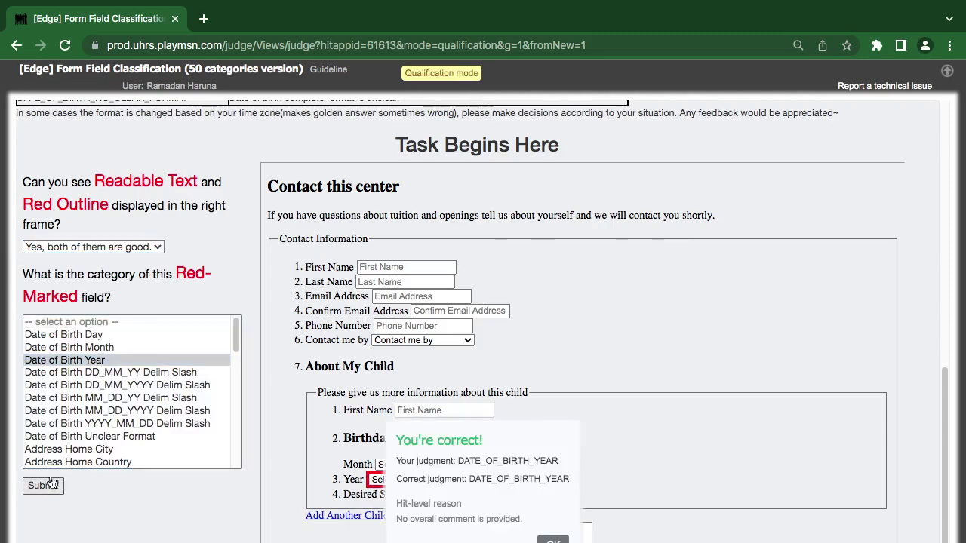
Step: Inspect the Birthday selectors in the registration form, confirm text and outline are good, and submit the red-marked one as "Date of Birth Year"
scroll(238, 374, down, 15)
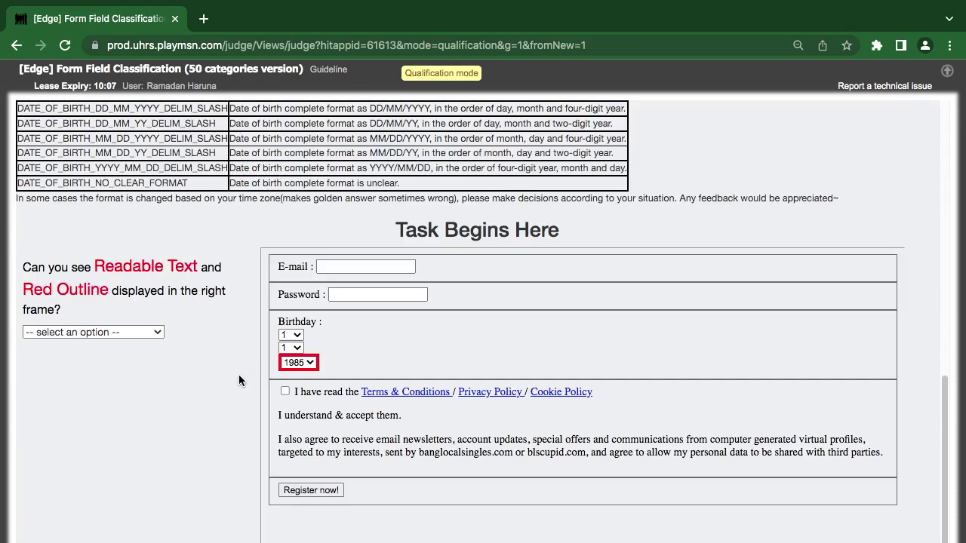
click(290, 334)
click(310, 363)
click(296, 362)
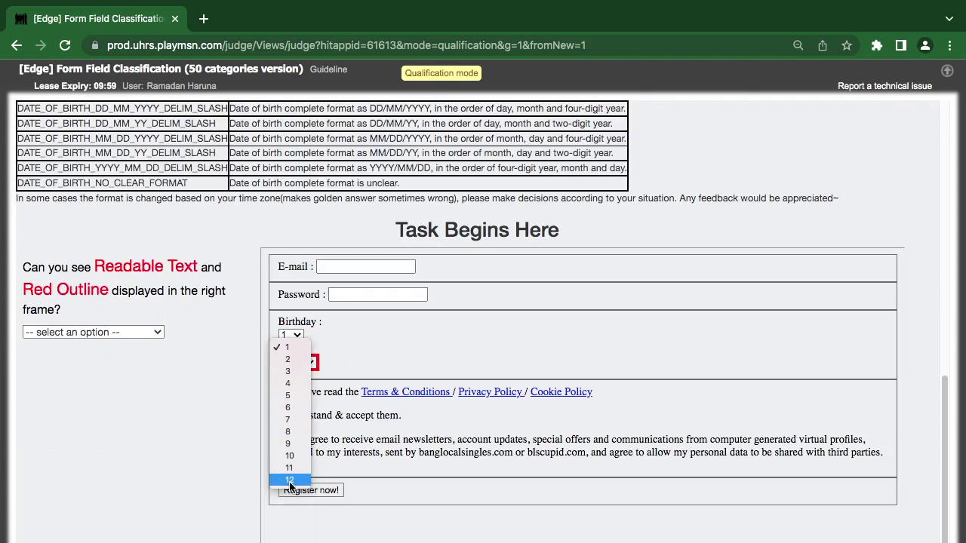
click(381, 353)
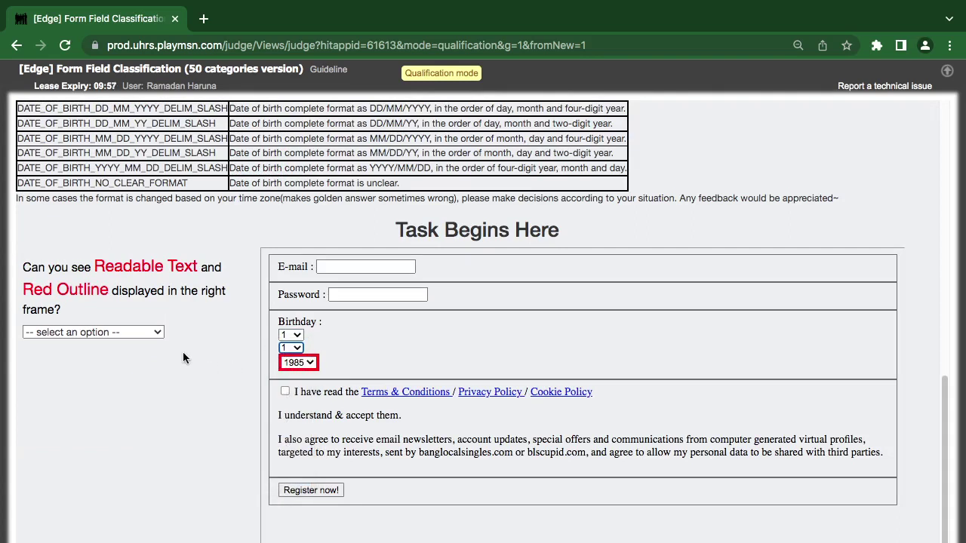
click(155, 332)
click(146, 356)
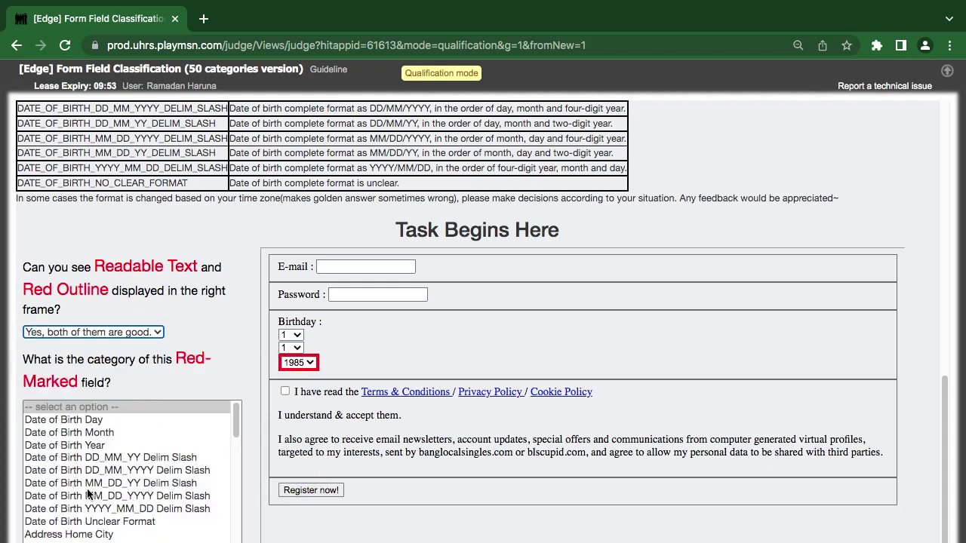
click(82, 445)
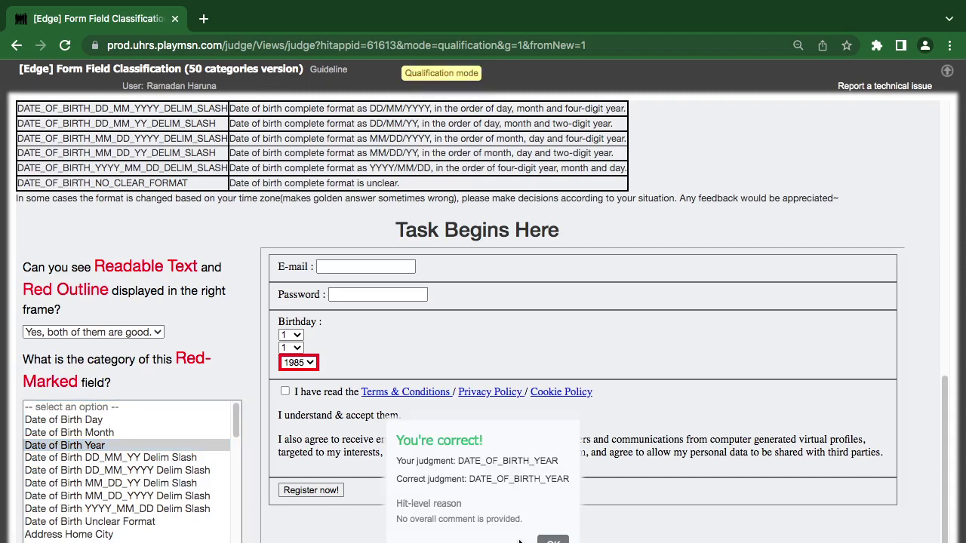
click(553, 540)
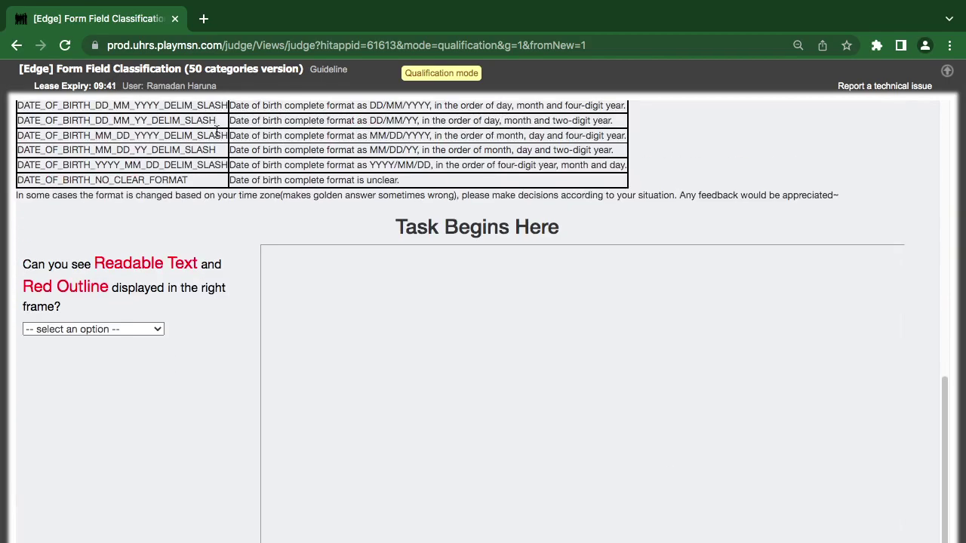
Step: Reload the qualification page again to bring the missing form into the blank task frame
scroll(224, 127, up, 6)
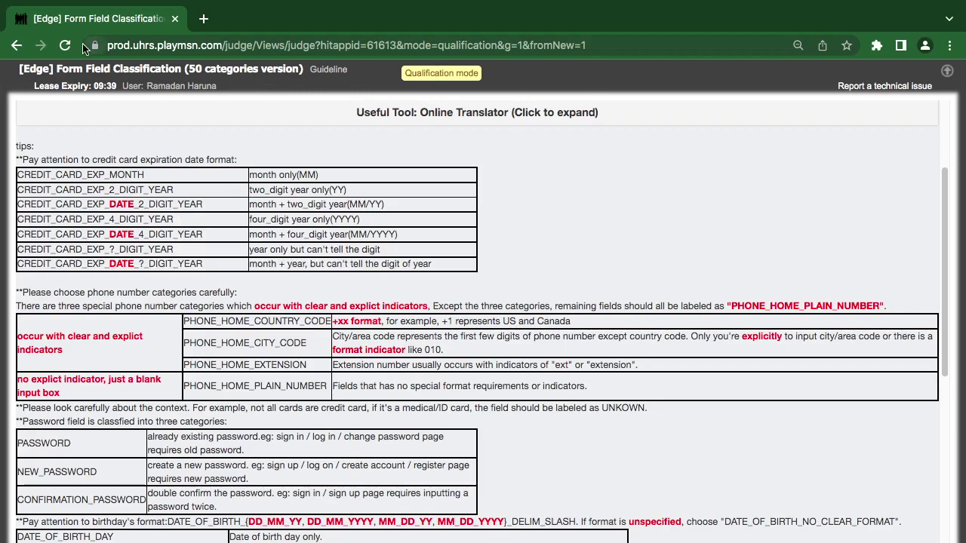
scroll(199, 225, down, 6)
scroll(199, 225, up, 4)
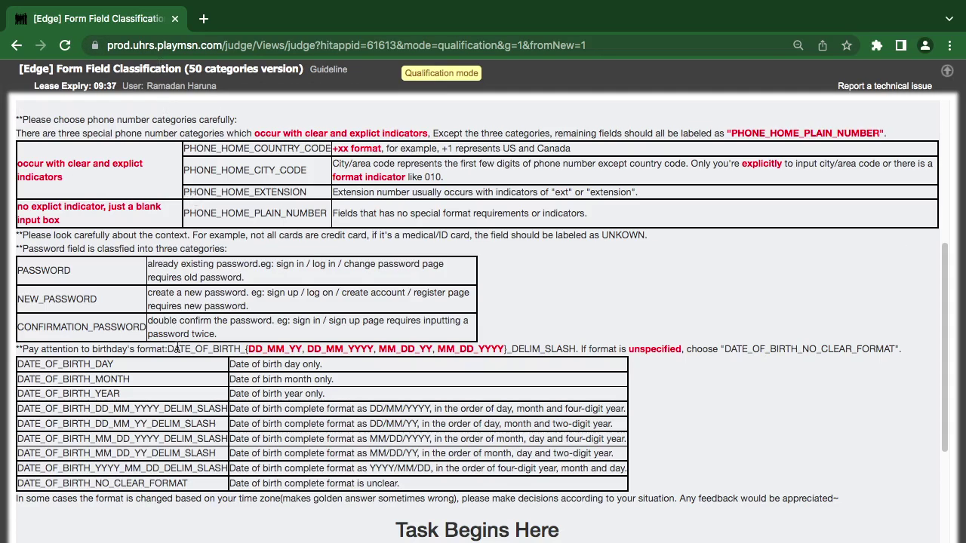
scroll(160, 64, down, 5)
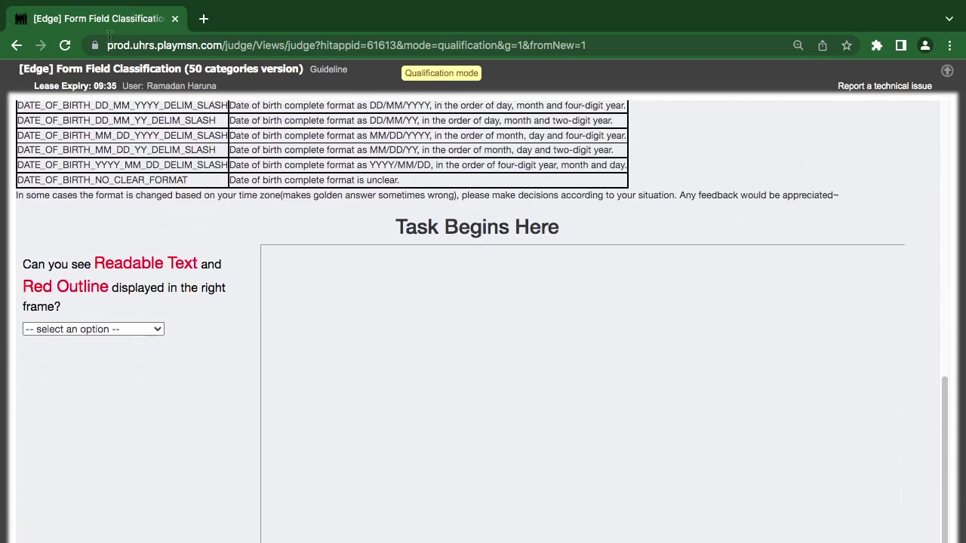
click(65, 46)
click(569, 215)
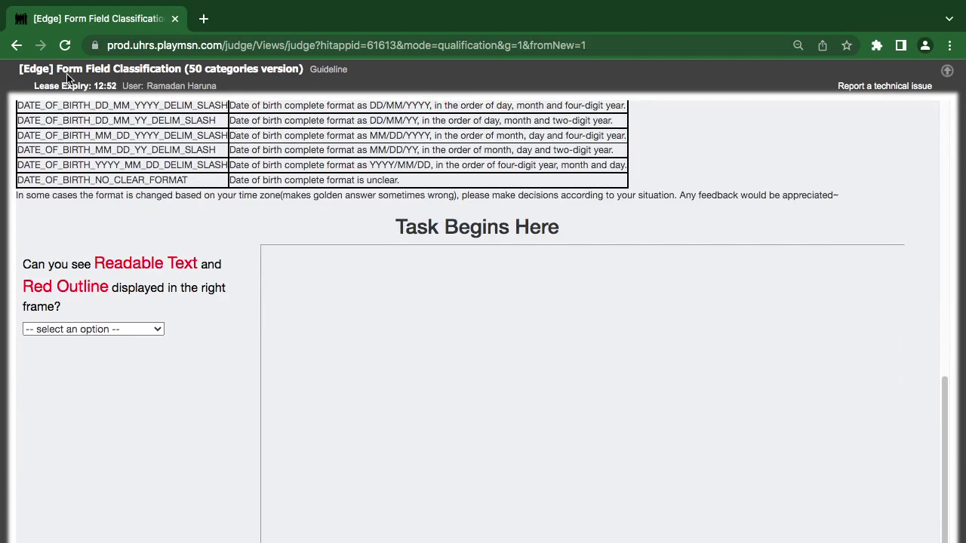
click(66, 49)
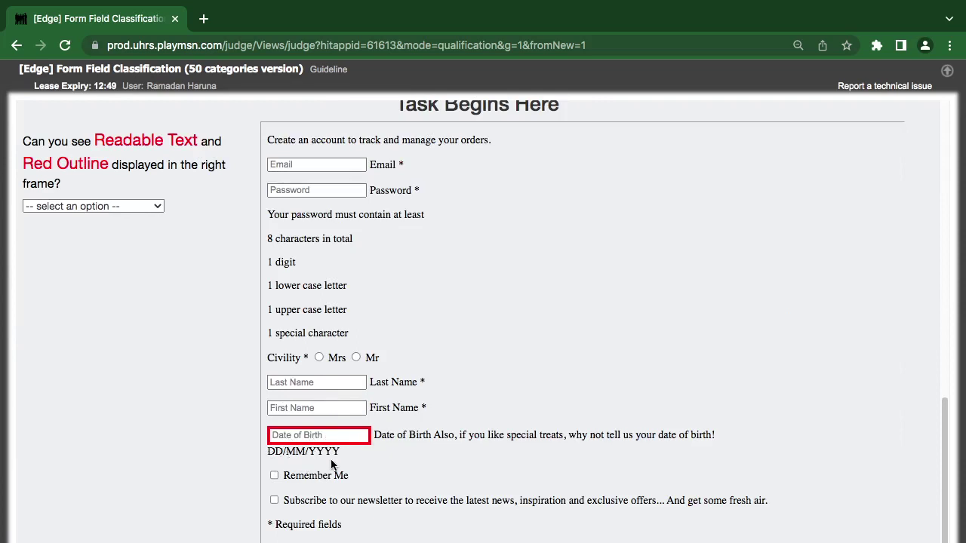
Step: Answer "Yes, both of them are good." and submit the account form's red-marked field as "Date of Birth DD_MM_YYYY Delim Slash"
click(156, 206)
click(135, 233)
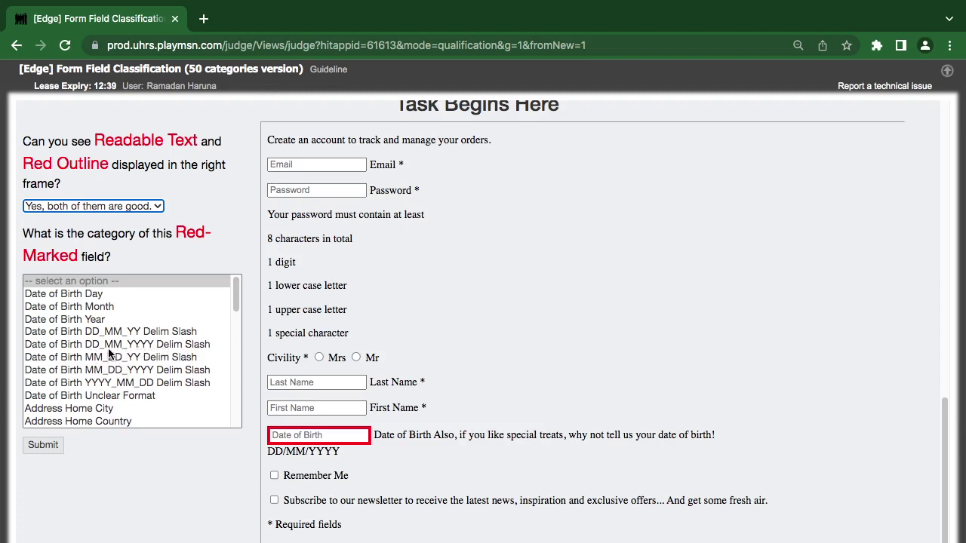
click(89, 344)
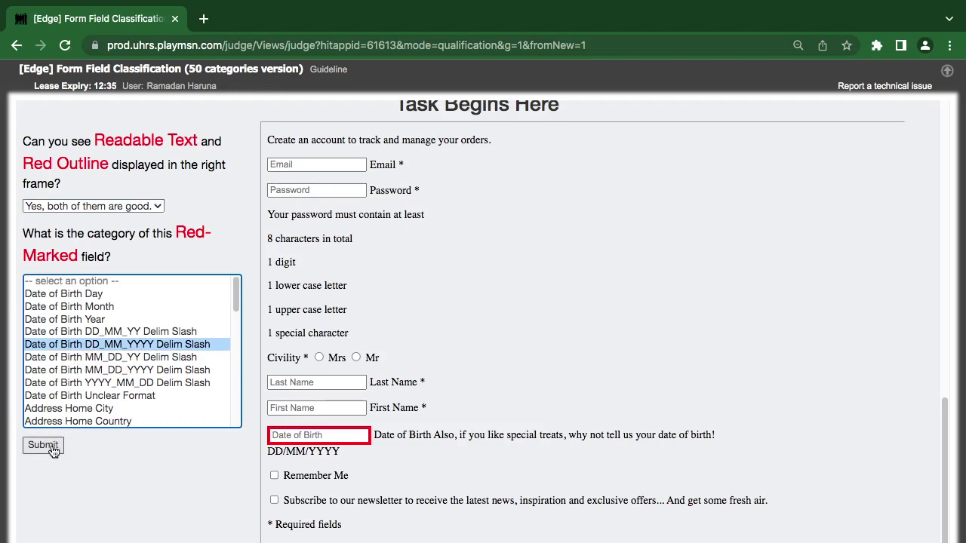
click(51, 448)
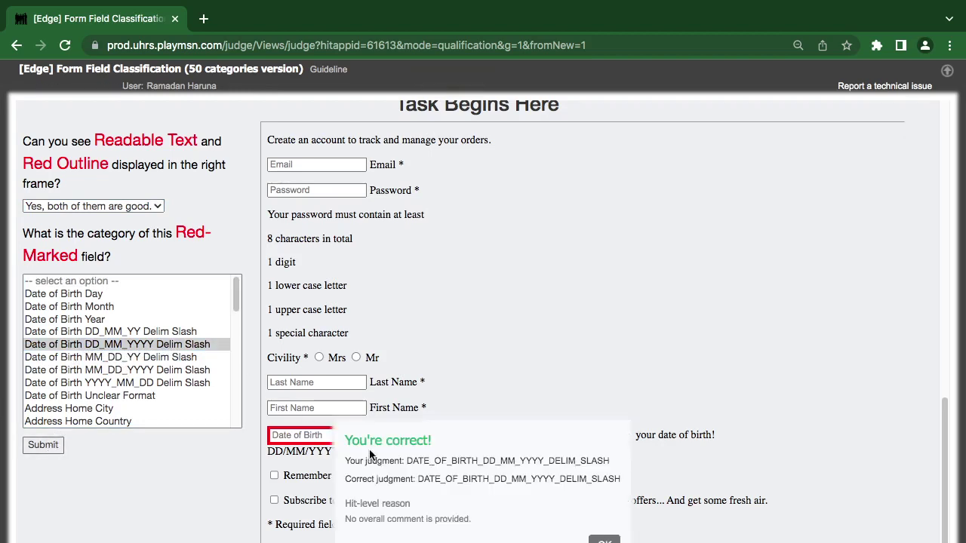
Step: Dismiss the judgment feedback and reload the qualification page, confirming the reload, to fill the blank task frame
click(604, 541)
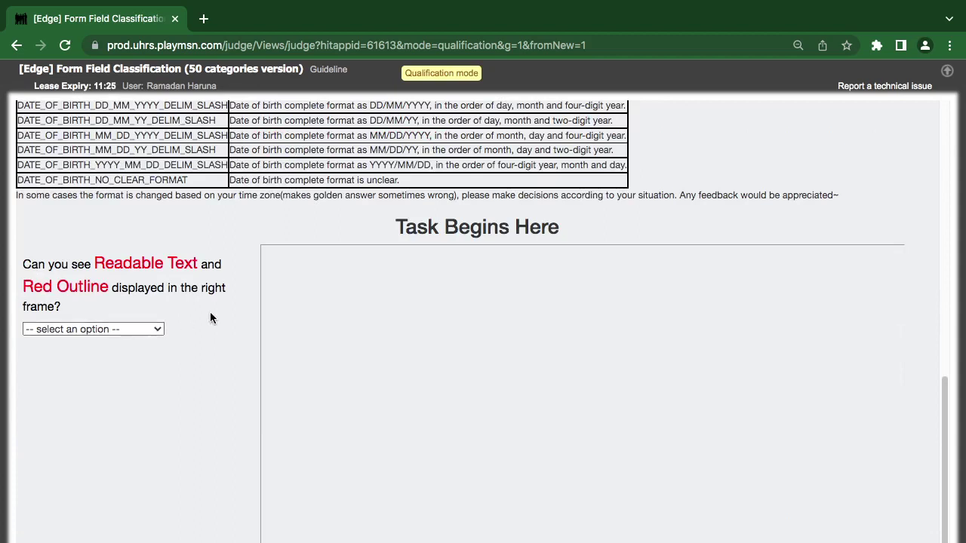
click(65, 45)
click(607, 215)
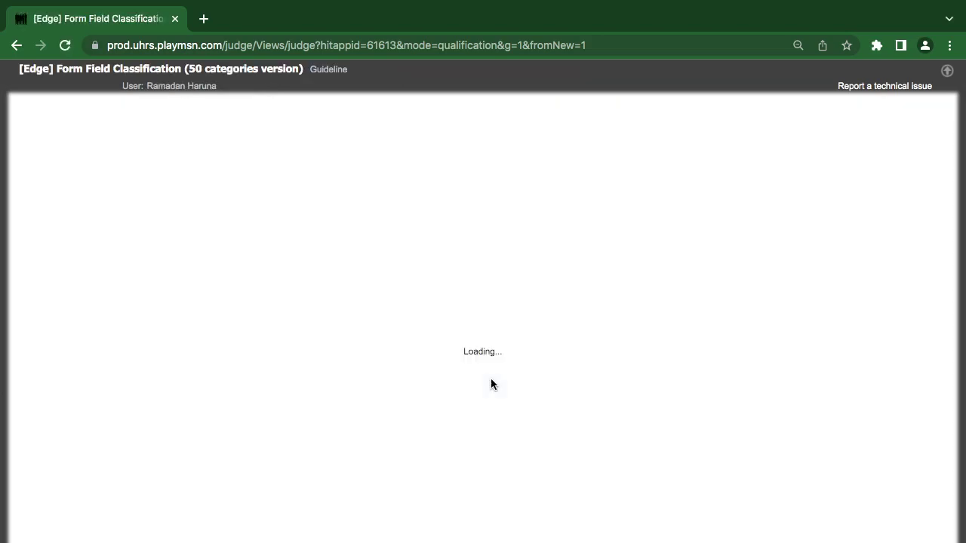
scroll(488, 381, down, 15)
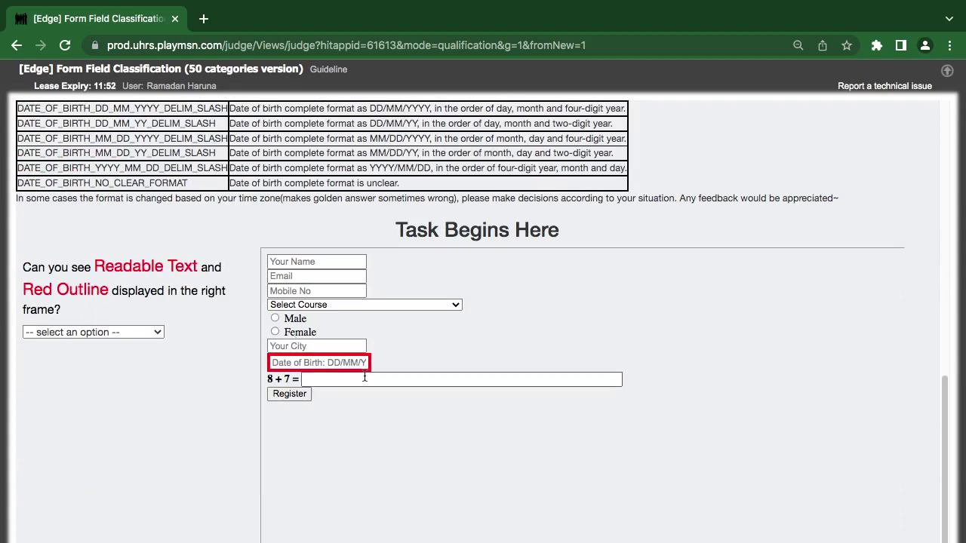
Step: Answer "Yes, both of them are good.", submit the course registration form's red-marked field as "Date of Birth DD_MM_YY Delim Slash", and close the feedback
click(106, 332)
click(128, 358)
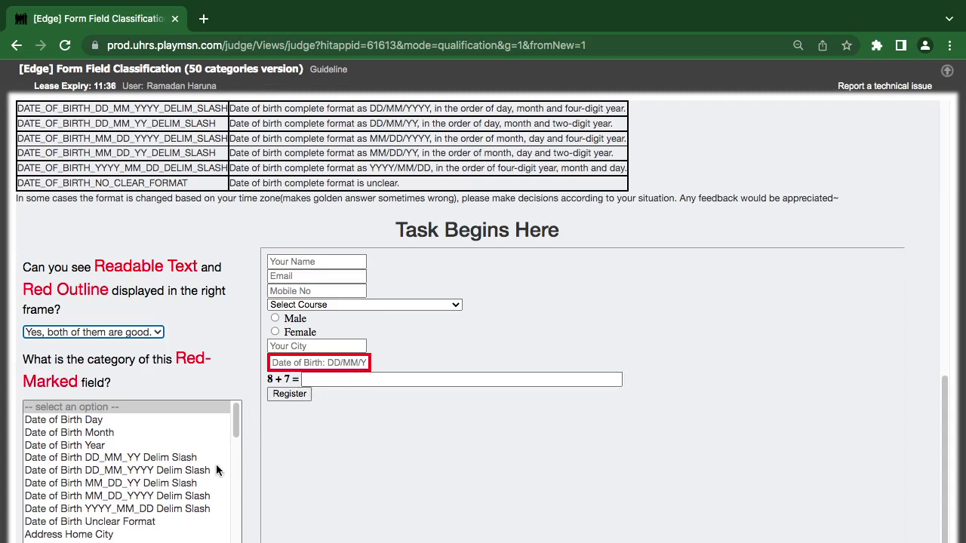
click(114, 458)
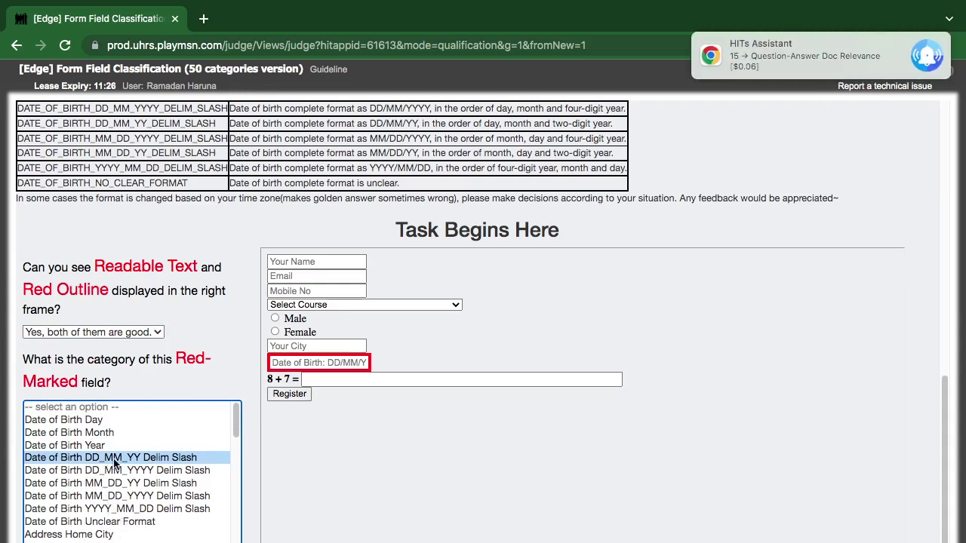
key(Return)
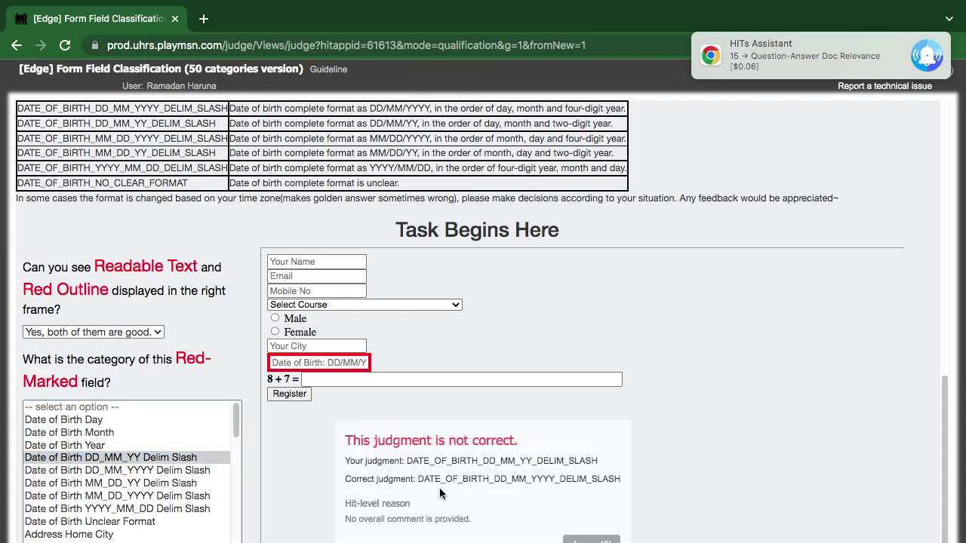
click(363, 364)
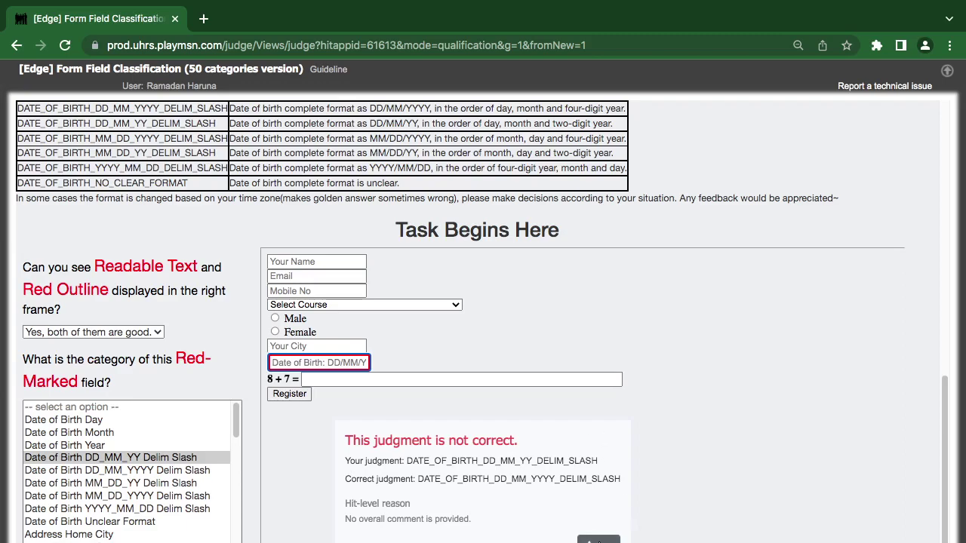
click(598, 538)
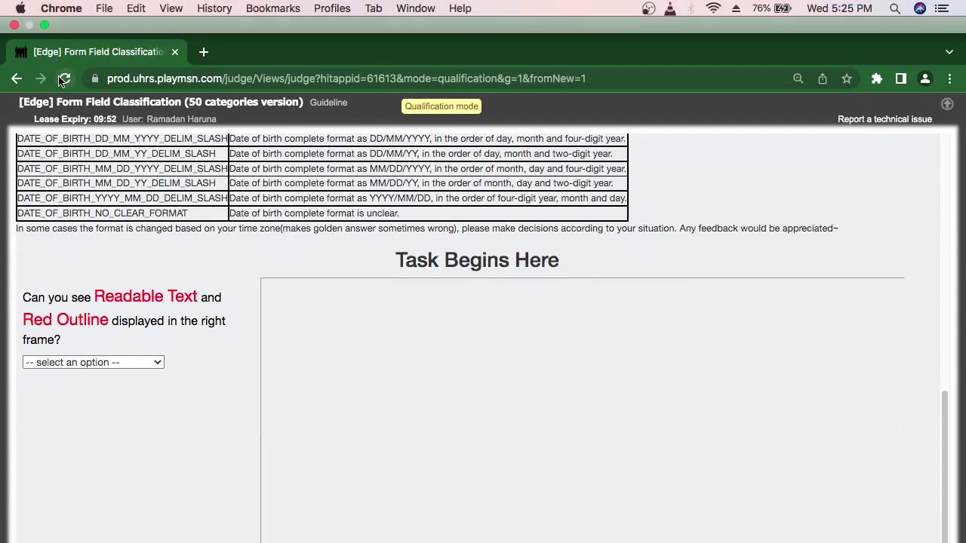
Step: Reload the qualification page repeatedly until a form loads in the blank task frame
key(super+r)
click(592, 216)
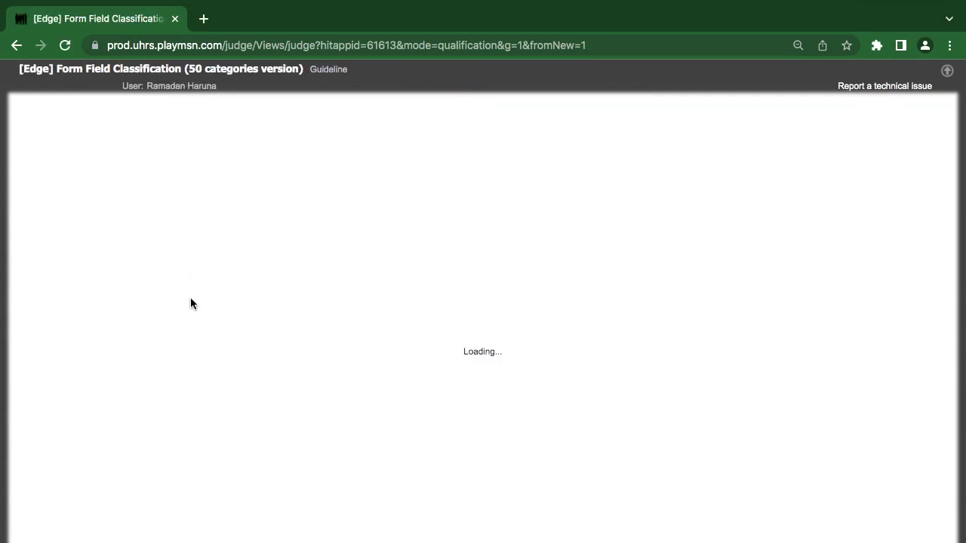
scroll(208, 429, down, 10)
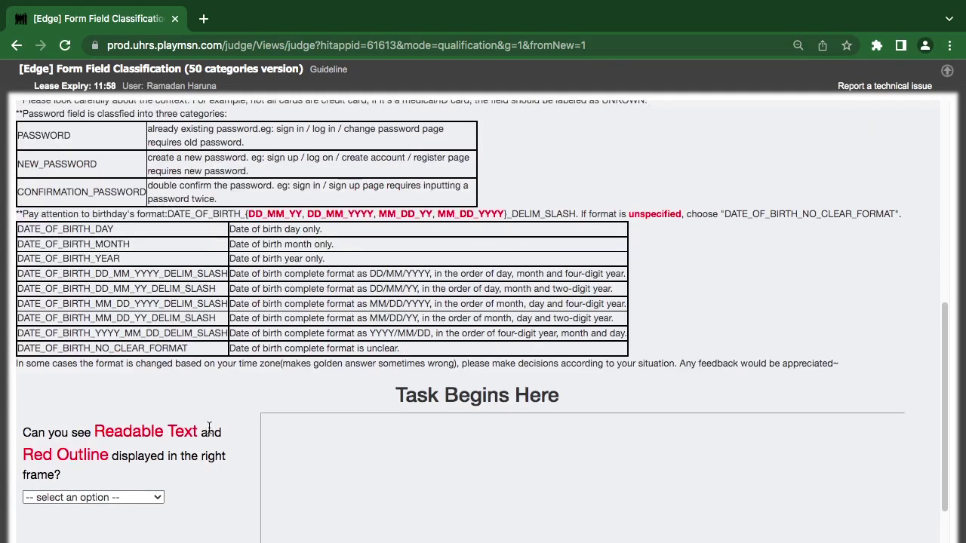
scroll(209, 430, up, 6)
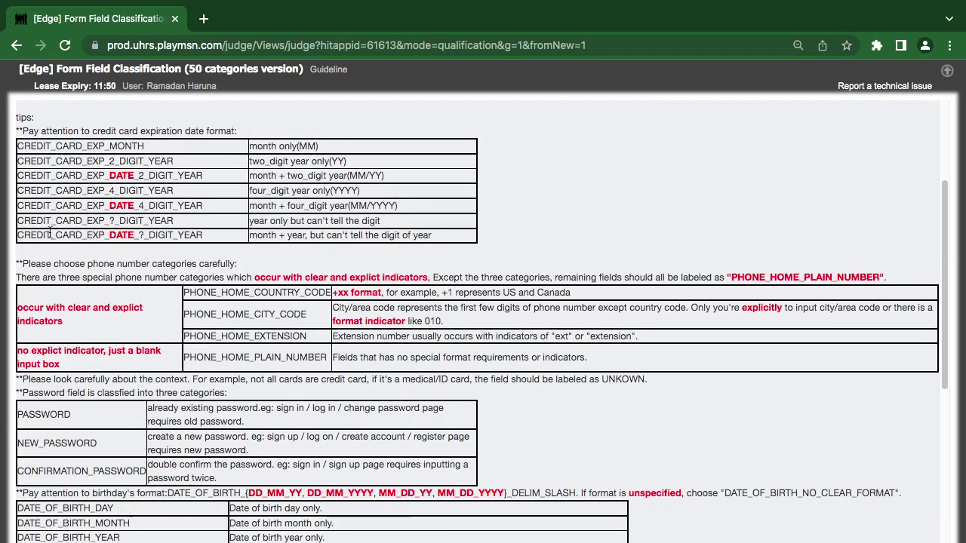
scroll(95, 243, down, 6)
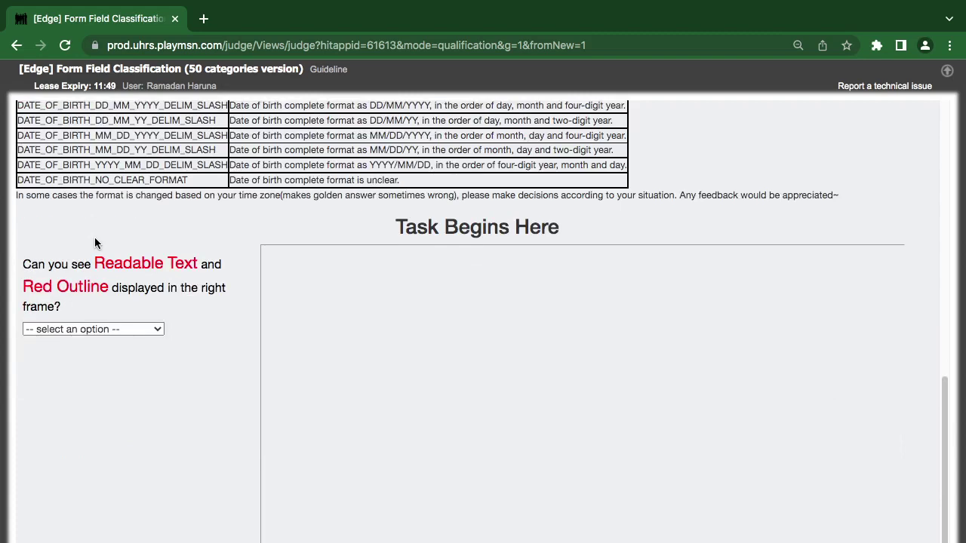
click(66, 46)
click(65, 45)
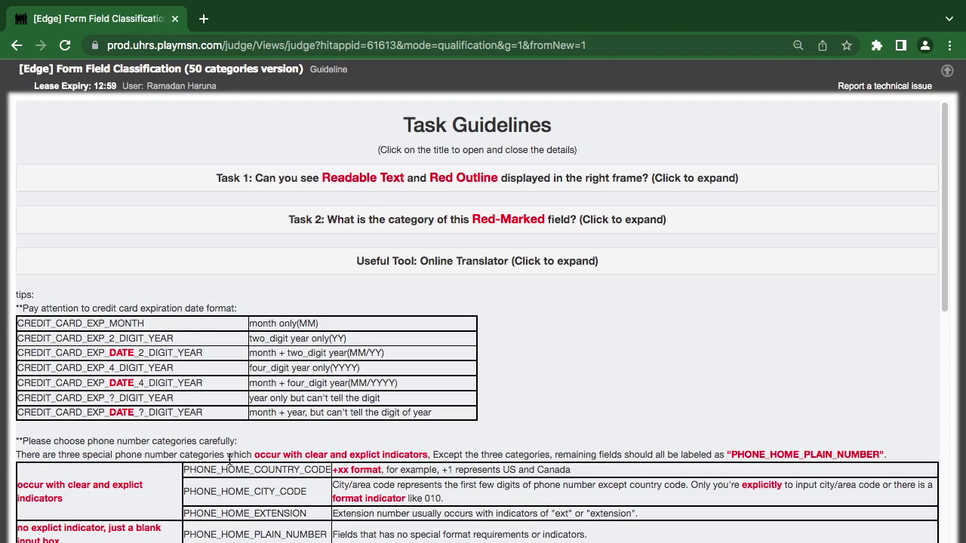
Step: Check the red-marked field under New Guests, answer "Yes, both of them are good.", and submit "Date of Birth MM_DD_YYYY Delim Slash"
scroll(98, 228, down, 15)
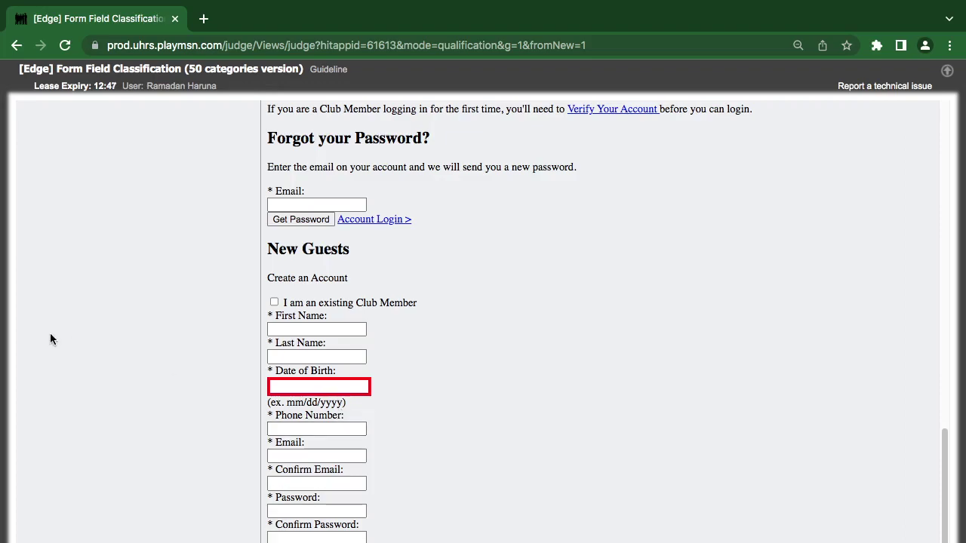
scroll(49, 333, up, 10)
scroll(60, 331, down, 6)
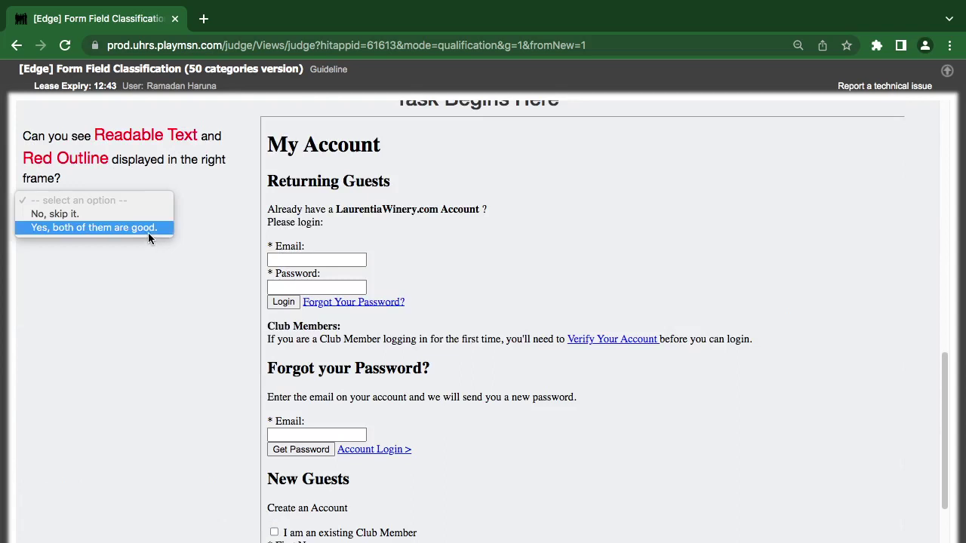
click(142, 229)
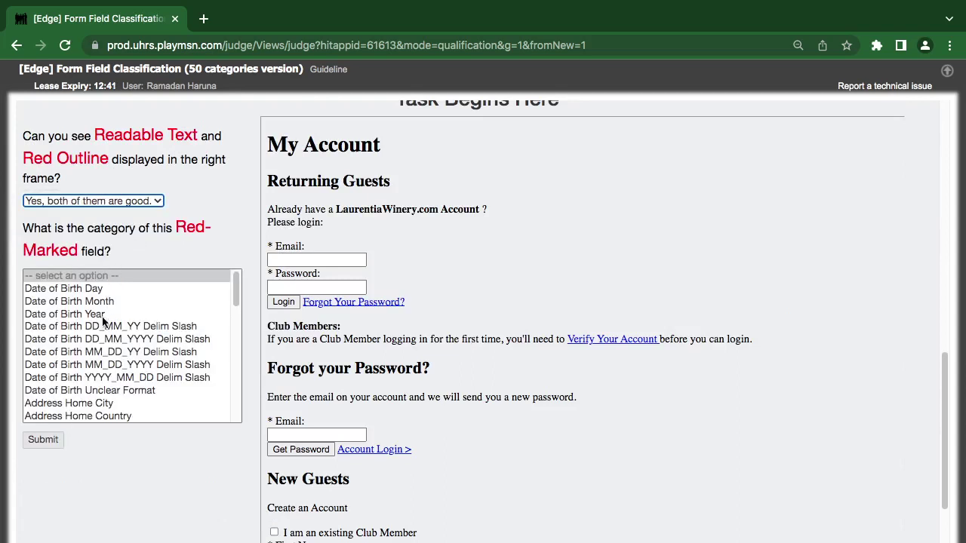
click(124, 366)
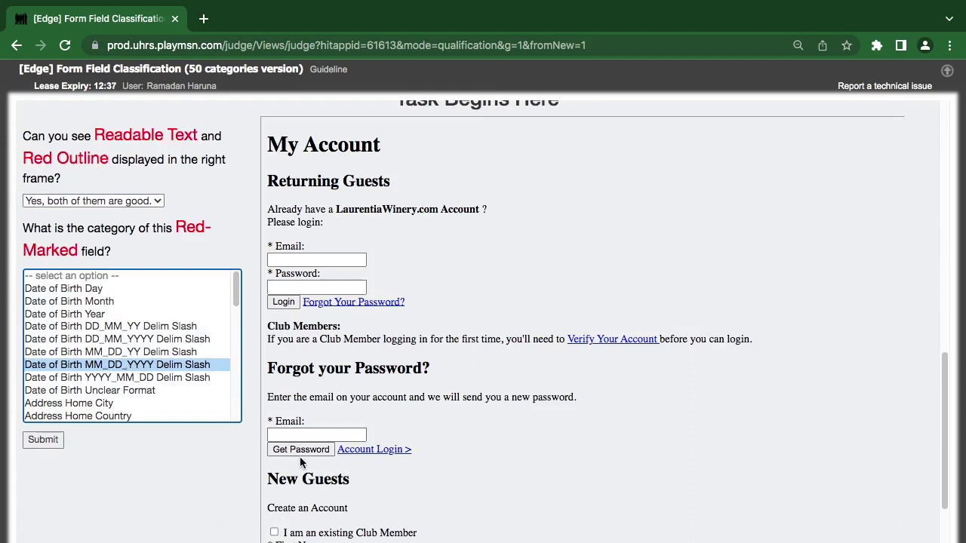
scroll(299, 461, down, 2)
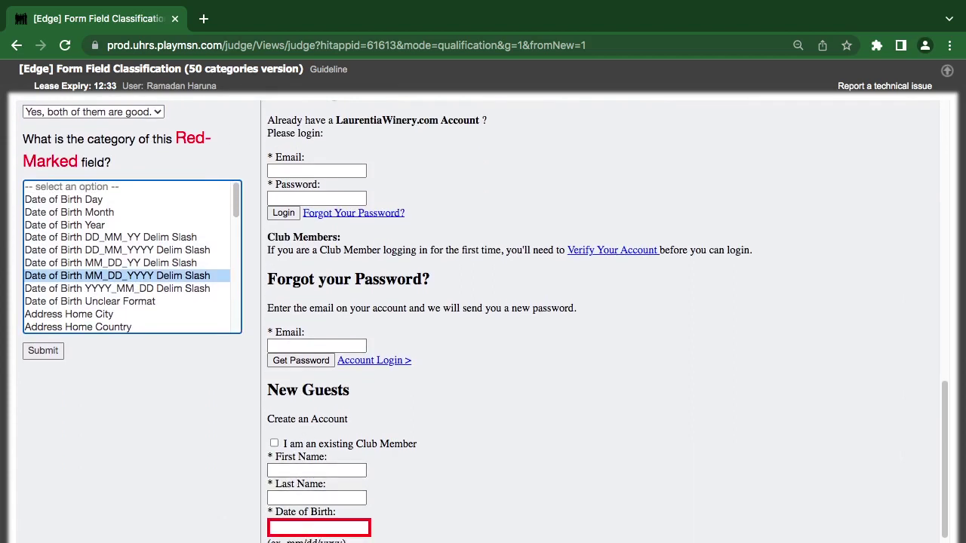
click(42, 351)
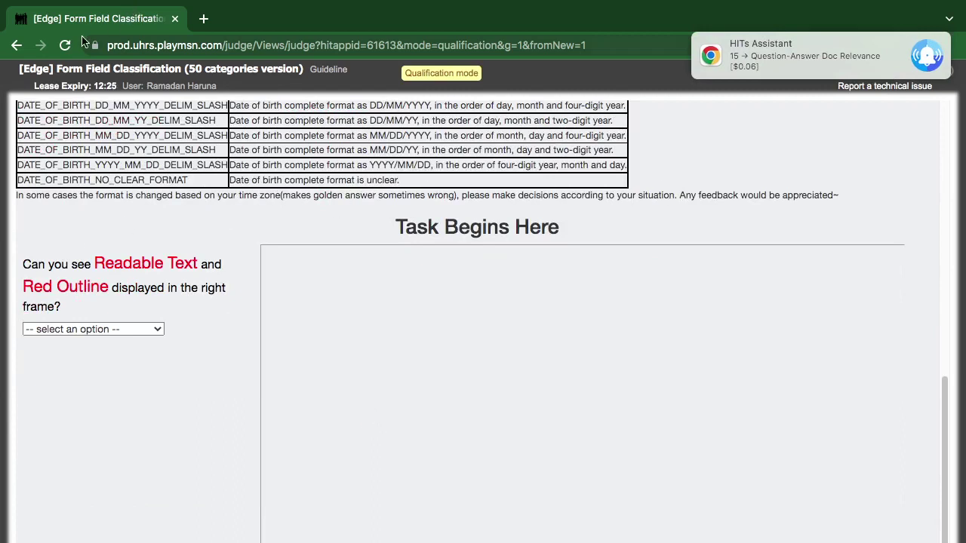
Step: Reload the qualification page, confirm the reload, and bring the task's form into view
click(65, 46)
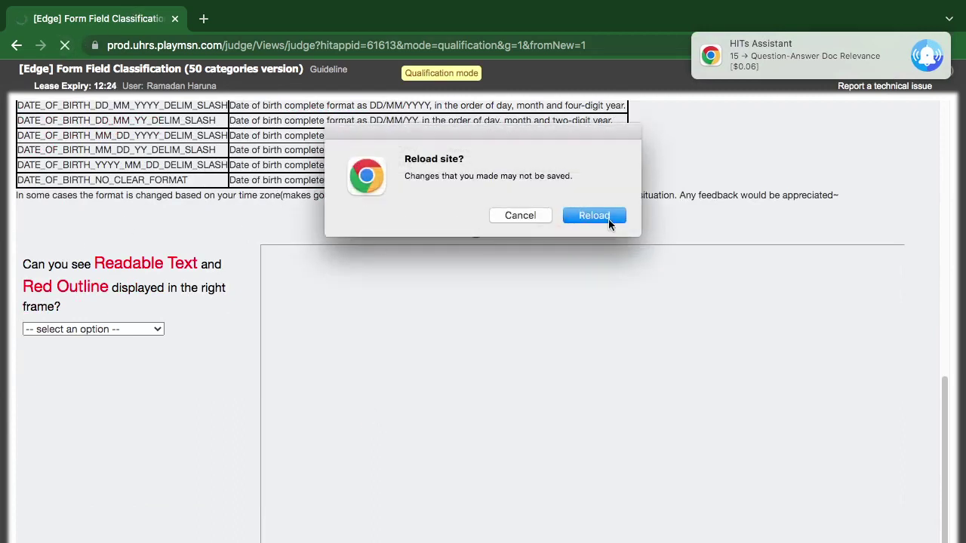
click(594, 215)
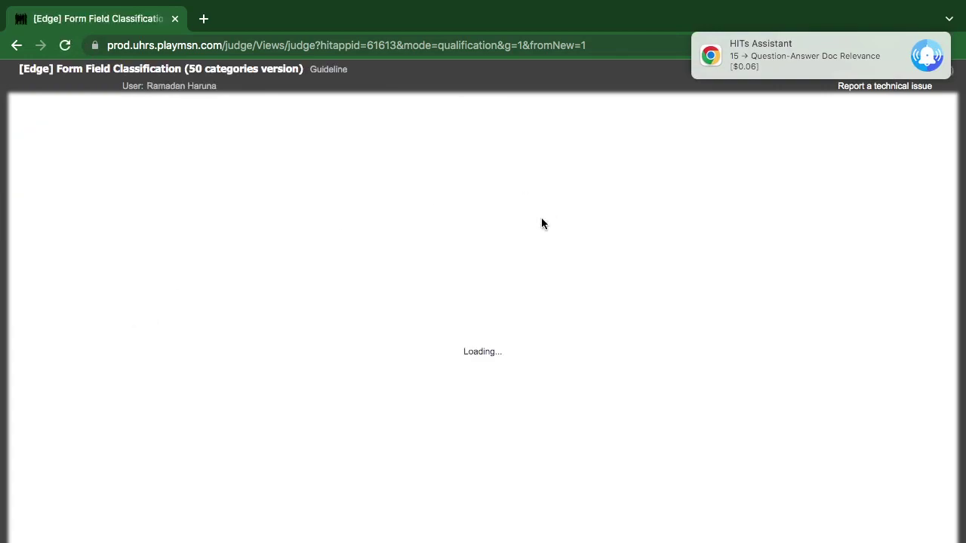
scroll(390, 310, down, 10)
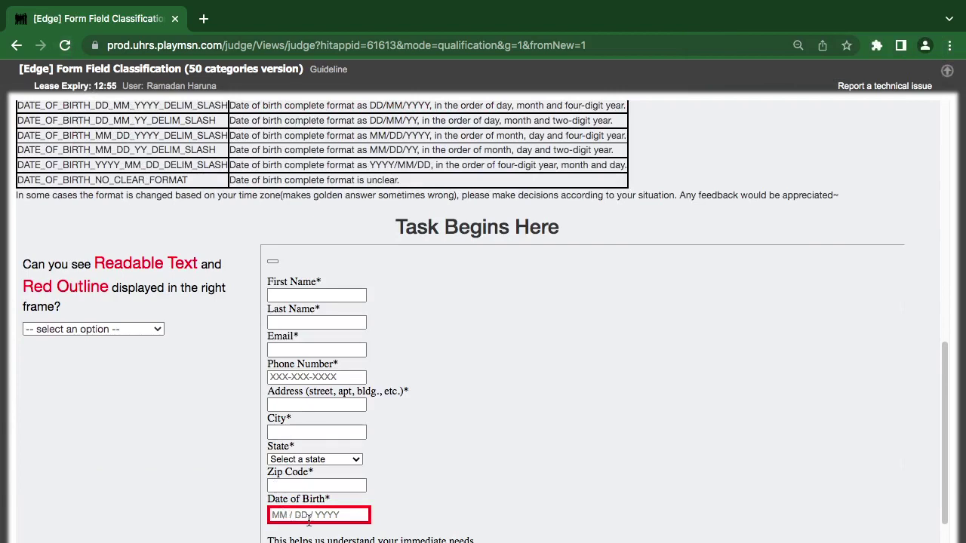
Step: Confirm text and outline are good, submit the "MM / DD / YYYY" field as "Date of Birth MM_DD_YYYY Delim Slash", and dismiss the feedback
click(155, 332)
click(141, 357)
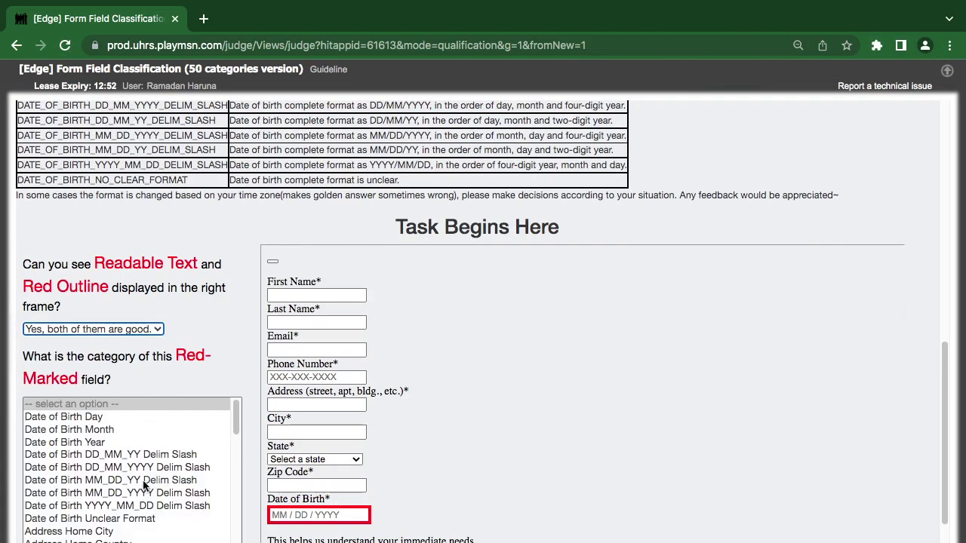
click(95, 493)
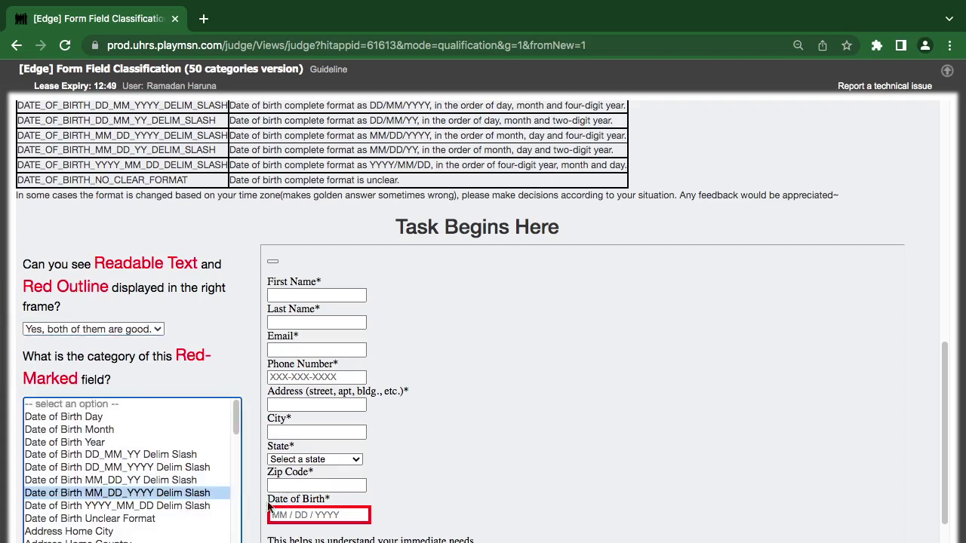
key(Return)
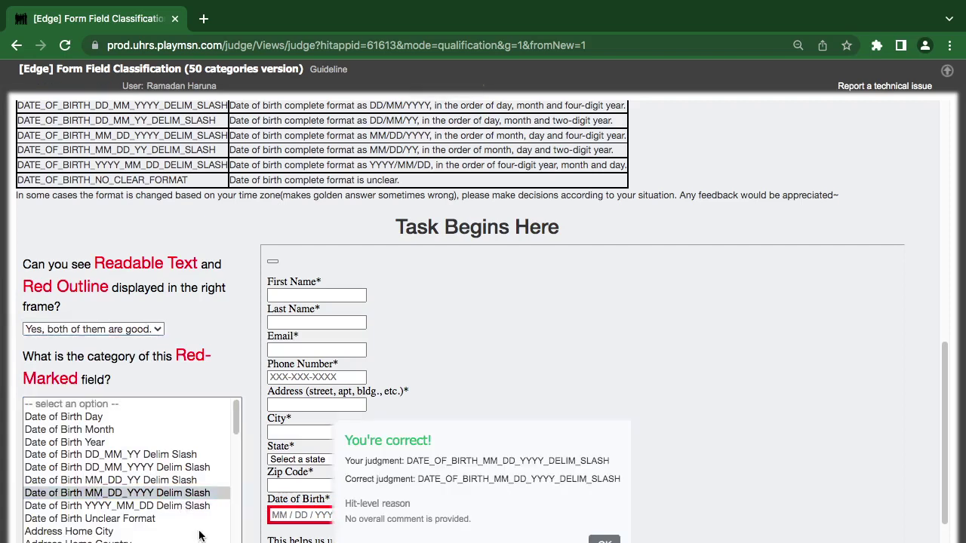
key(Return)
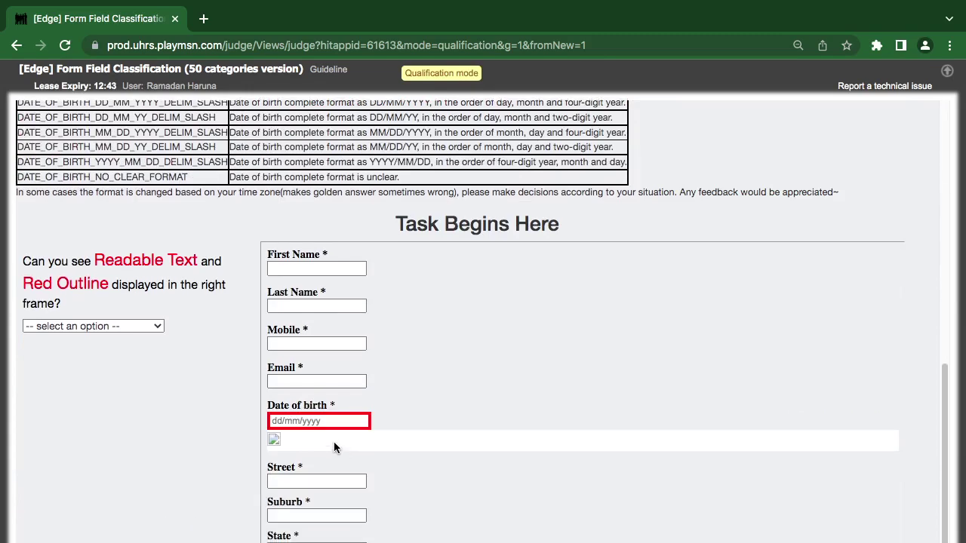
Step: Confirm text and outline are good, submit the "dd/mm/yyyy" field as "Date of Birth DD_MM_YYYY Delim Slash", and dismiss the feedback
click(113, 326)
click(150, 352)
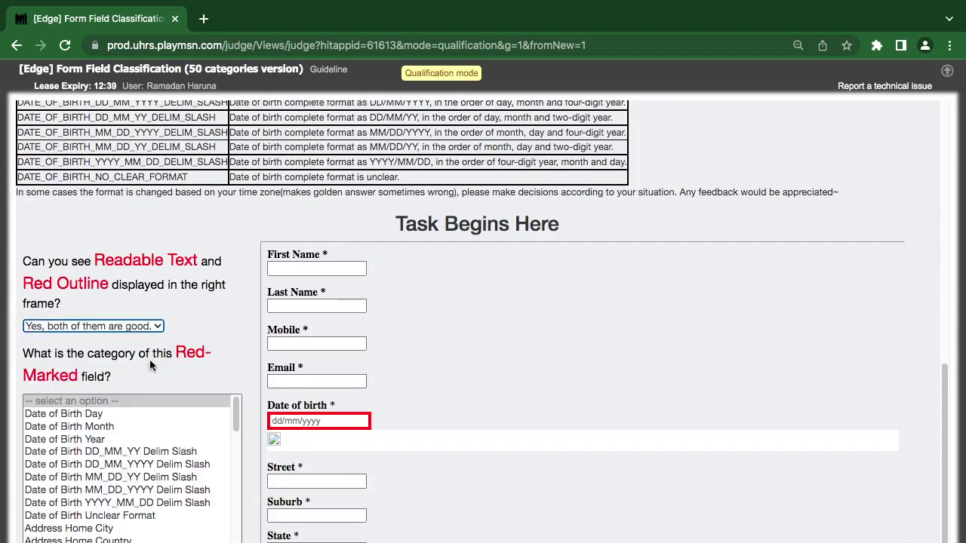
click(96, 465)
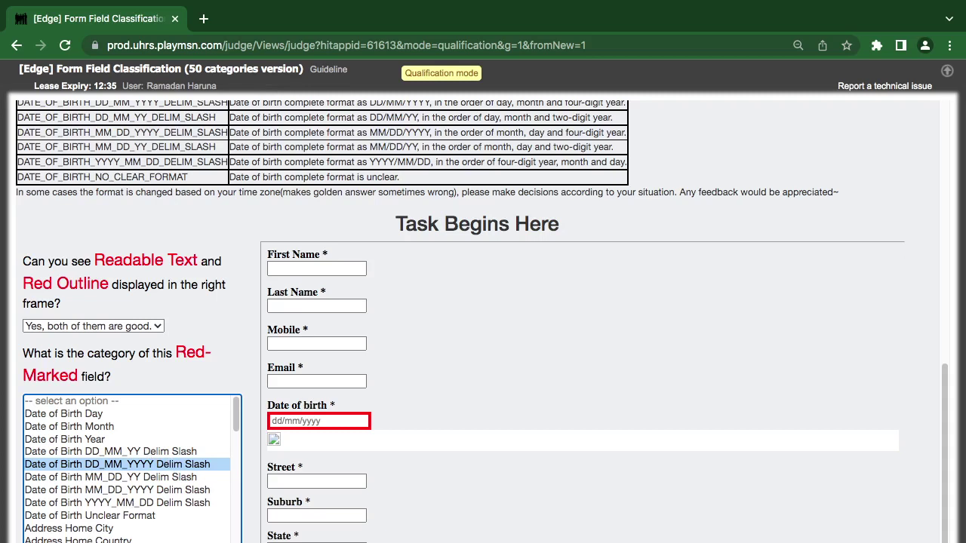
key(Return)
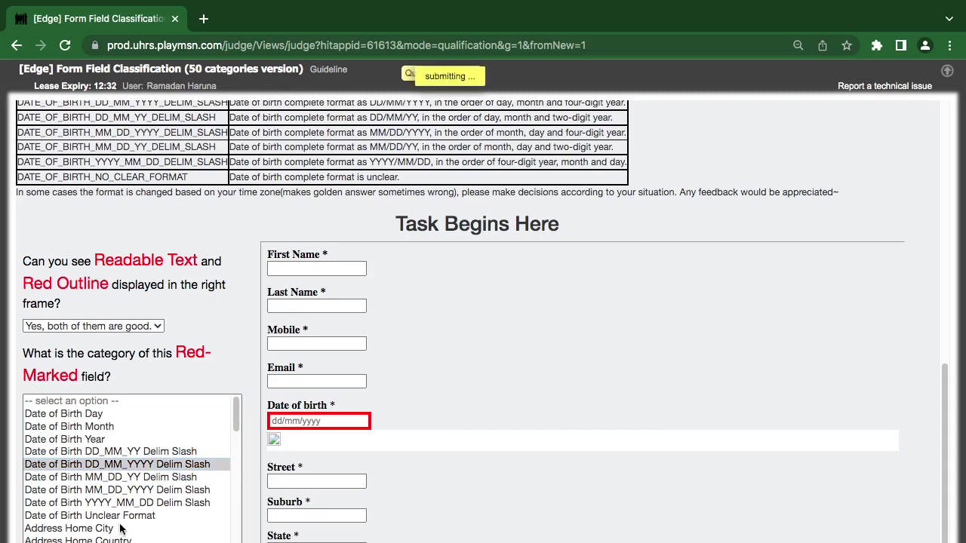
scroll(123, 528, down, 5)
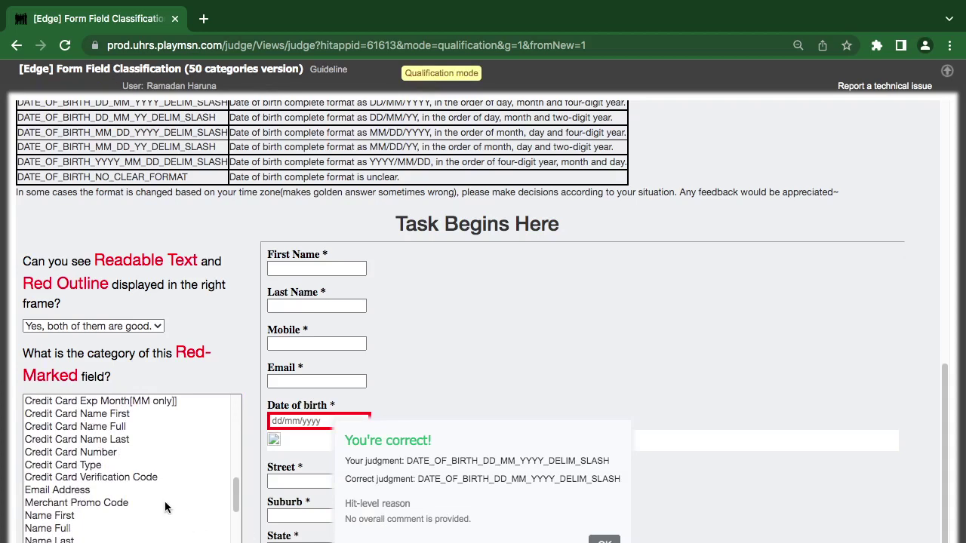
scroll(165, 502, down, 1)
scroll(165, 500, down, 3)
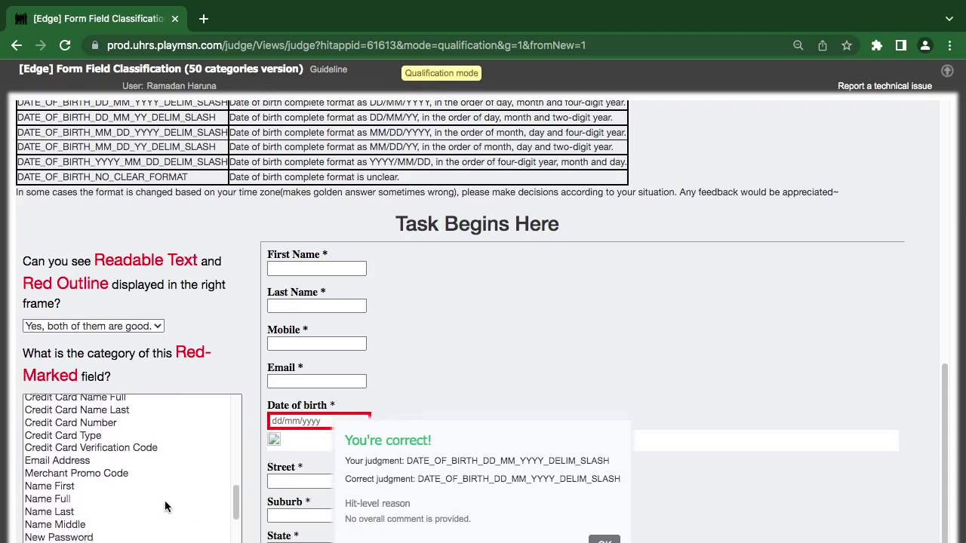
click(604, 540)
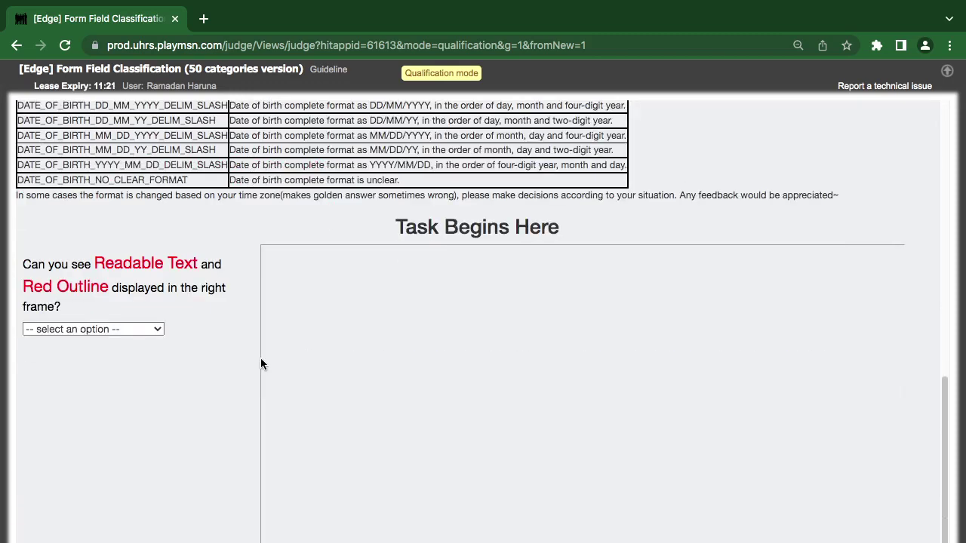
Step: Reload the qualification page twice to get the missing form into the empty task frame
click(65, 45)
click(596, 215)
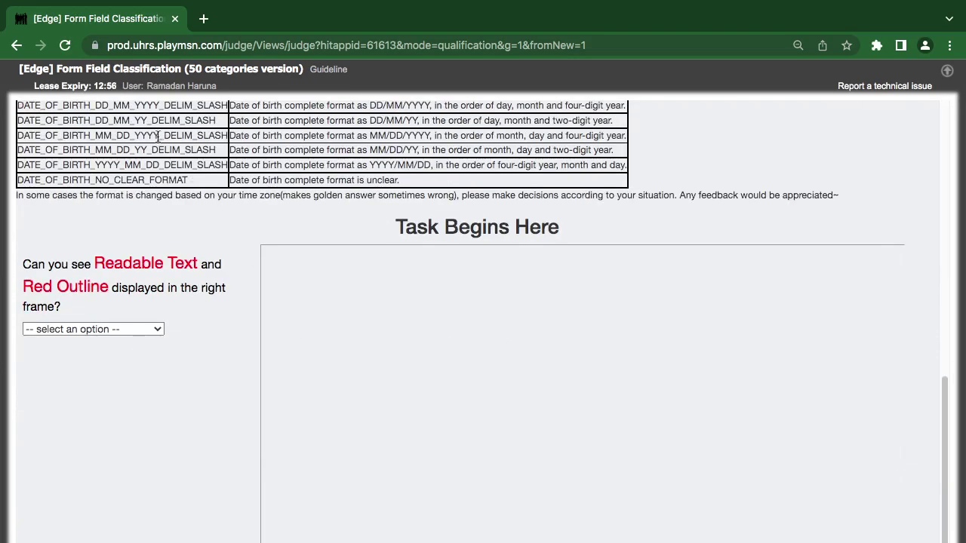
click(66, 45)
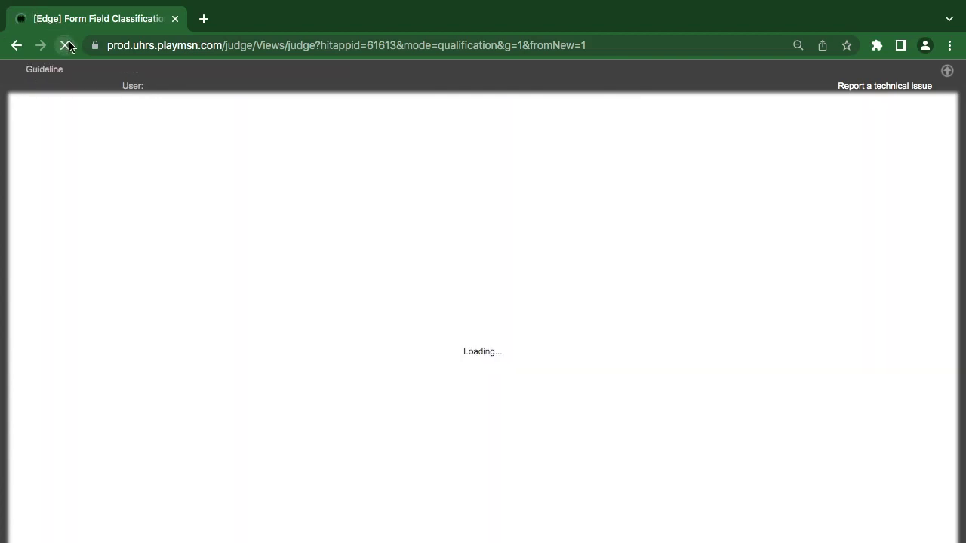
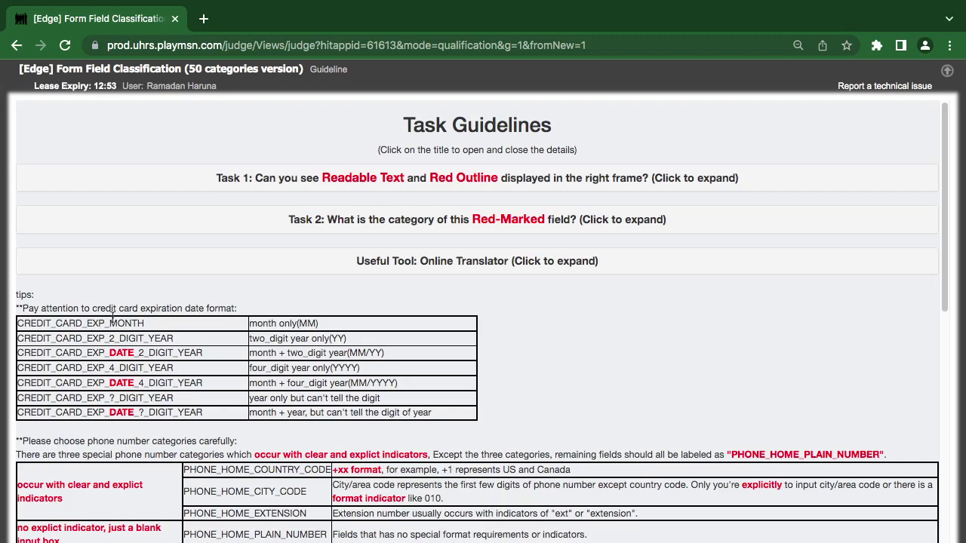
Step: Reload the qualification page to load the mailing-list form and check its red-marked Birthday field against the task guidelines
scroll(146, 325, down, 15)
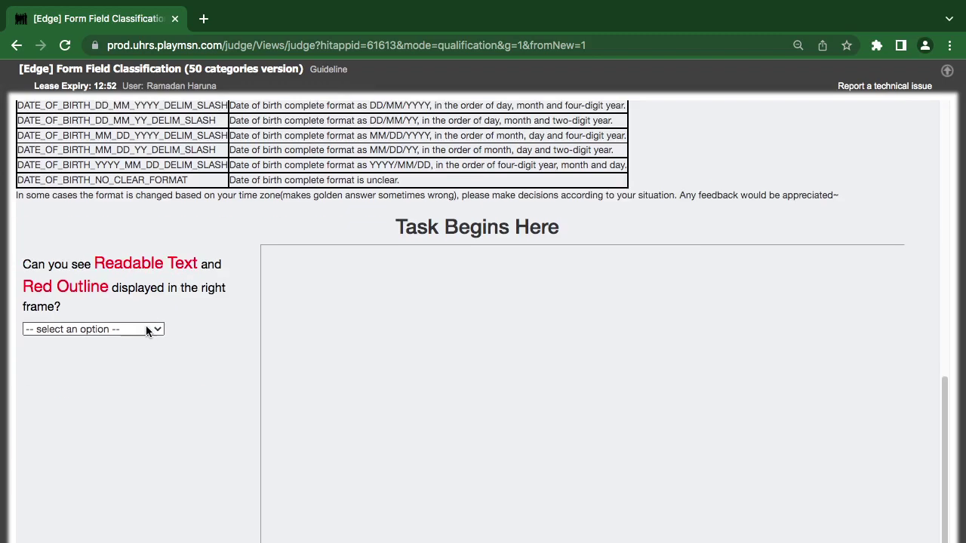
click(65, 45)
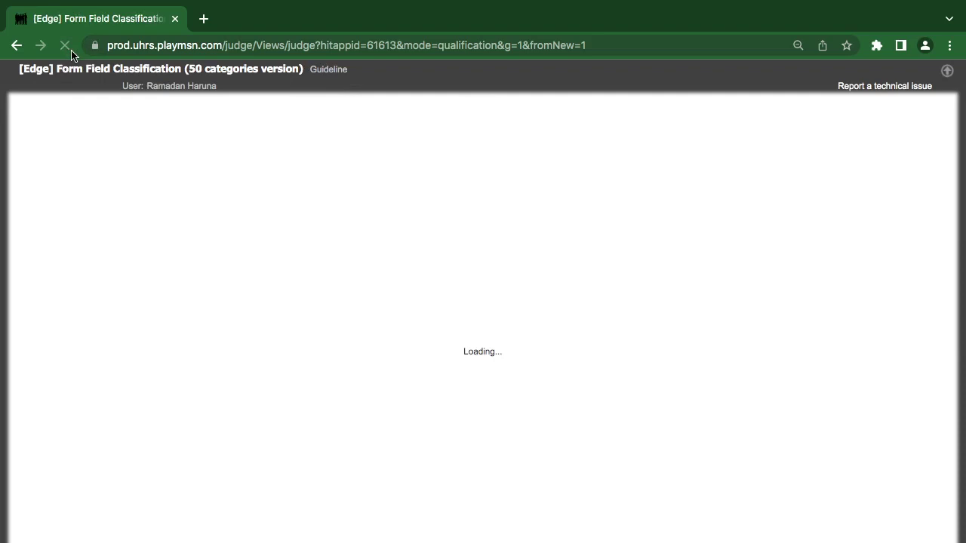
scroll(289, 292, down, 15)
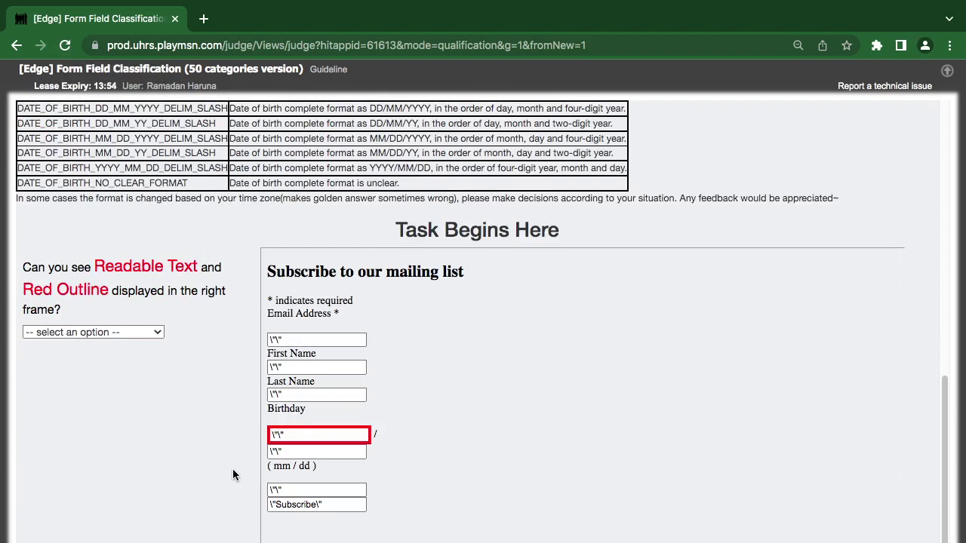
click(317, 436)
click(397, 468)
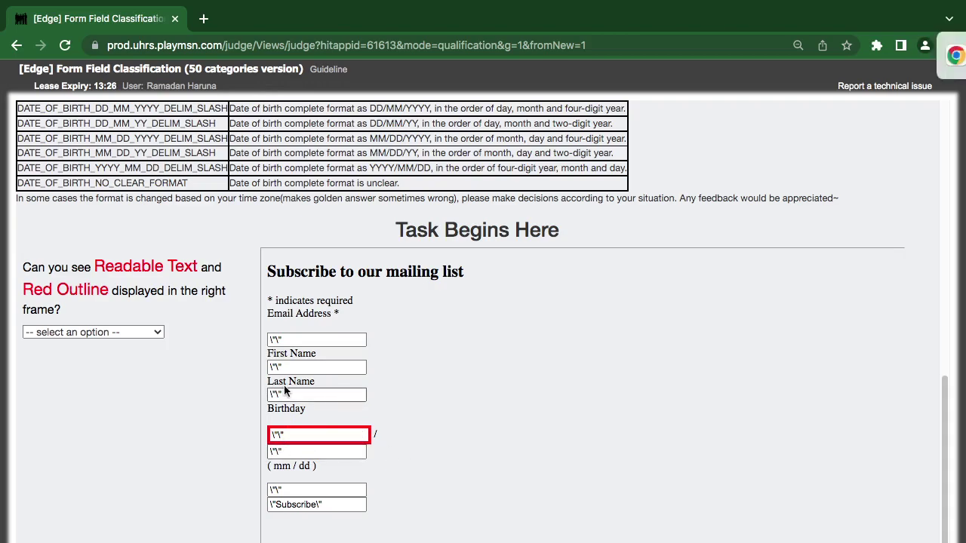
scroll(284, 386, up, 20)
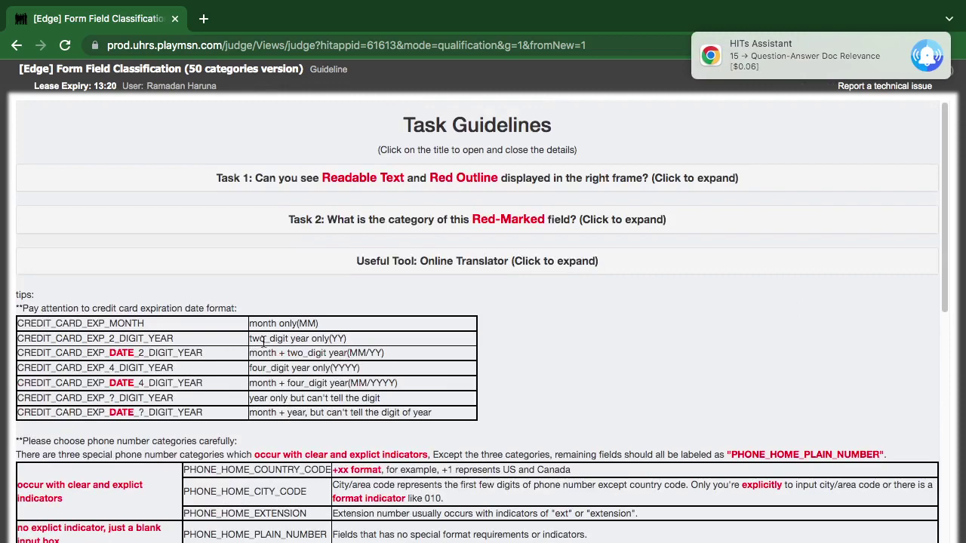
scroll(262, 341, down, 20)
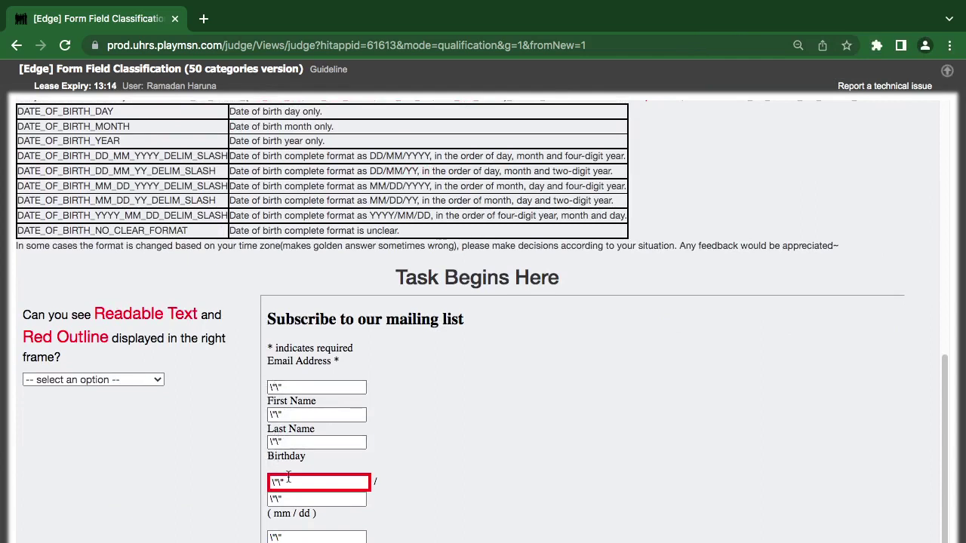
click(104, 384)
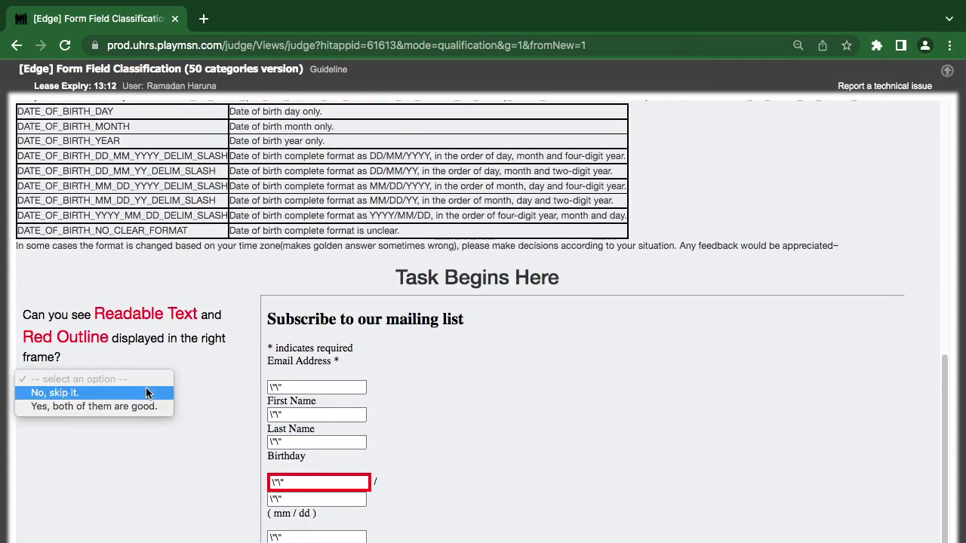
click(134, 407)
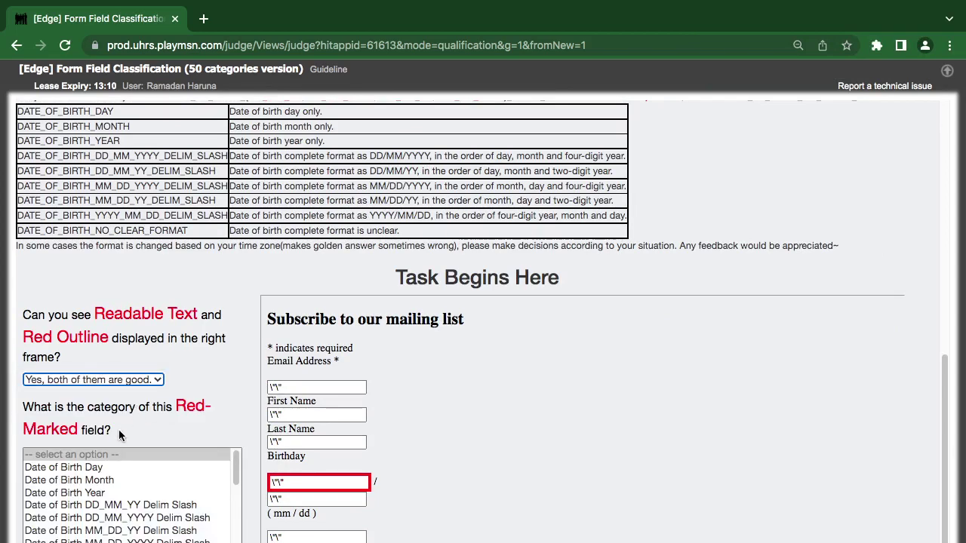
scroll(119, 429, down, 2)
scroll(119, 431, down, 1)
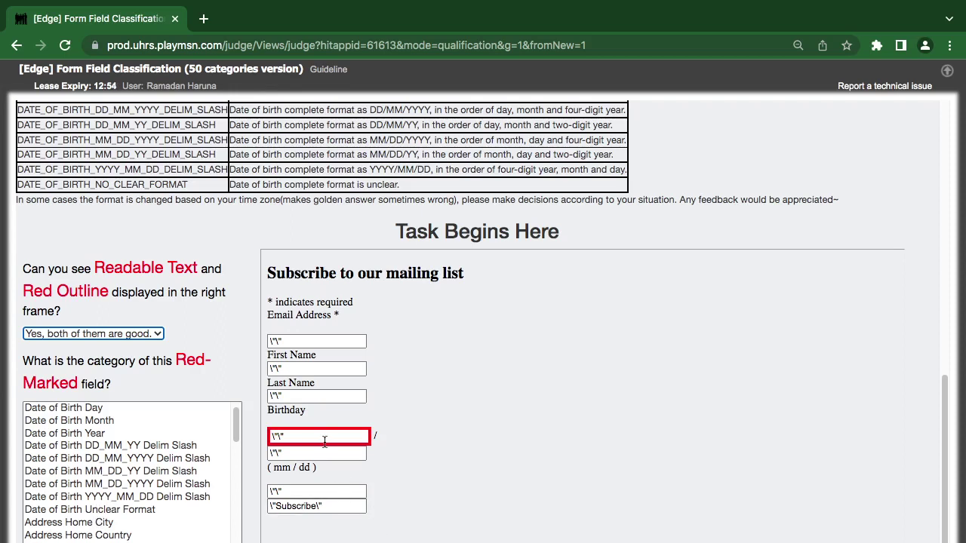
click(65, 46)
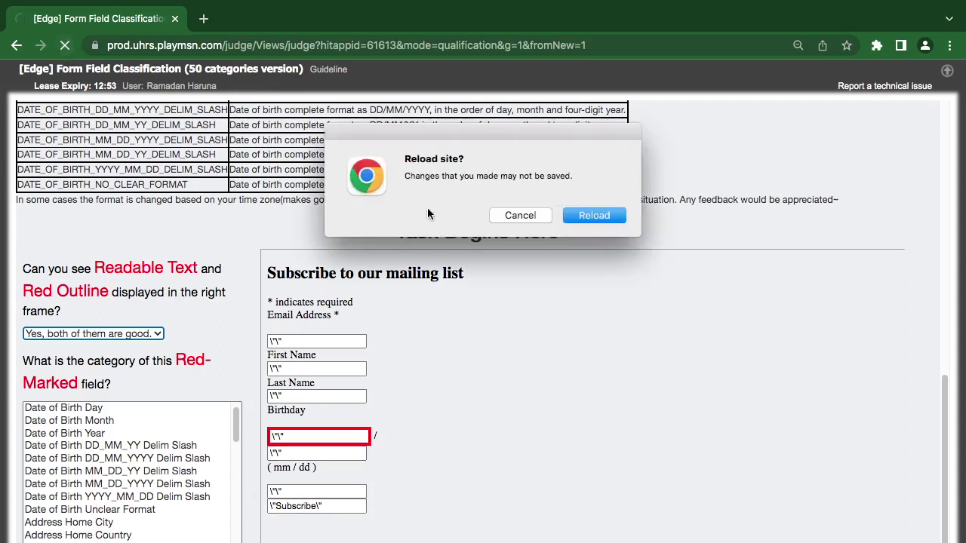
click(591, 216)
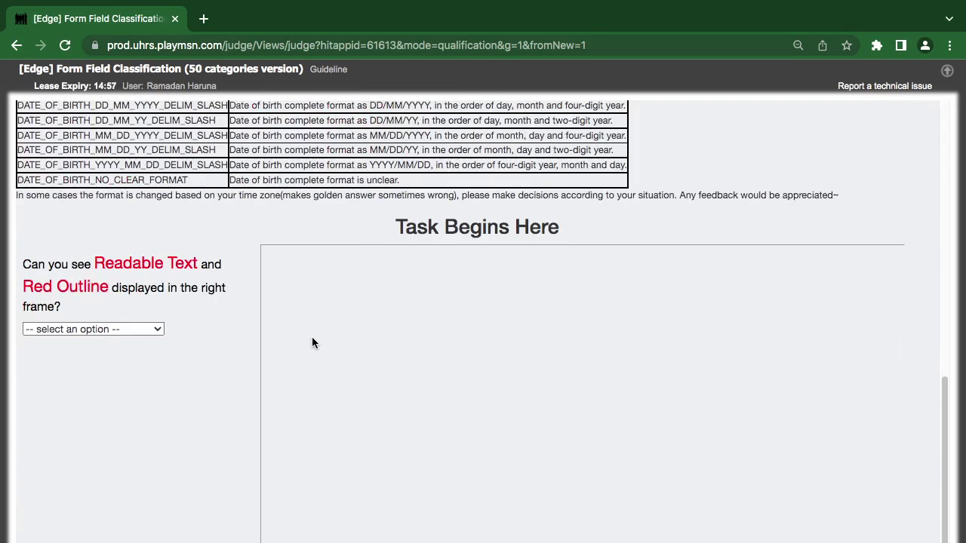
click(65, 46)
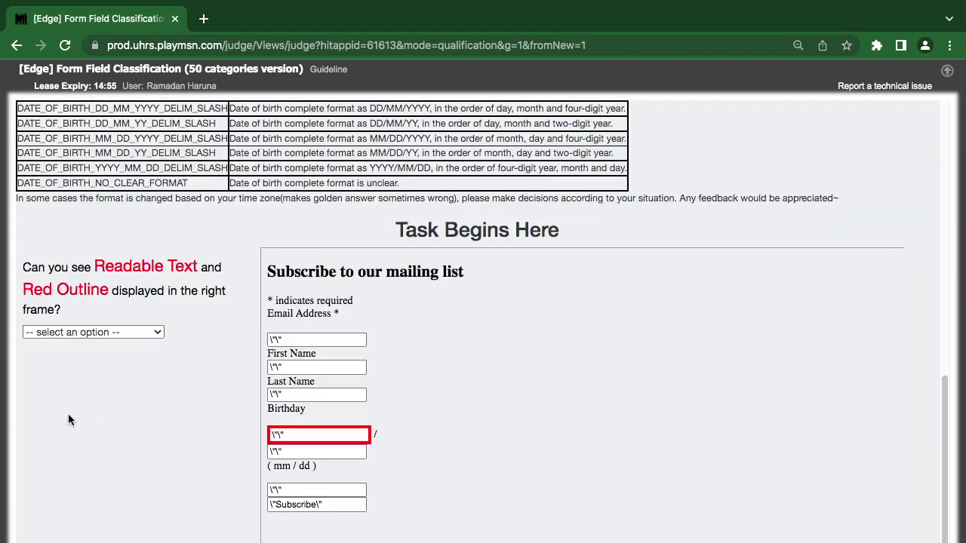
Step: Confirm text and outline are good, and submit the red-marked Birthday "mm / dd" field as "Date of Birth YYYY_MM_DD Delim Slash"
click(145, 330)
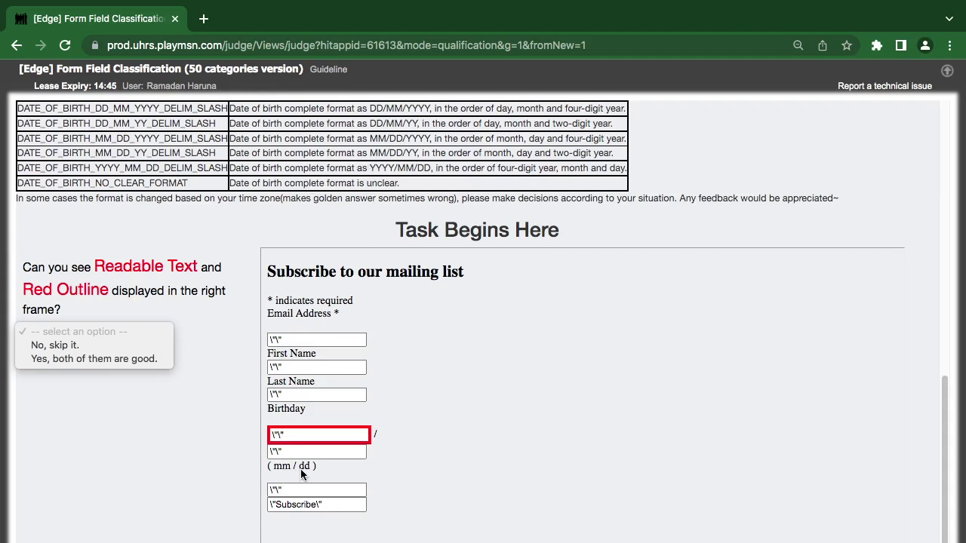
click(151, 359)
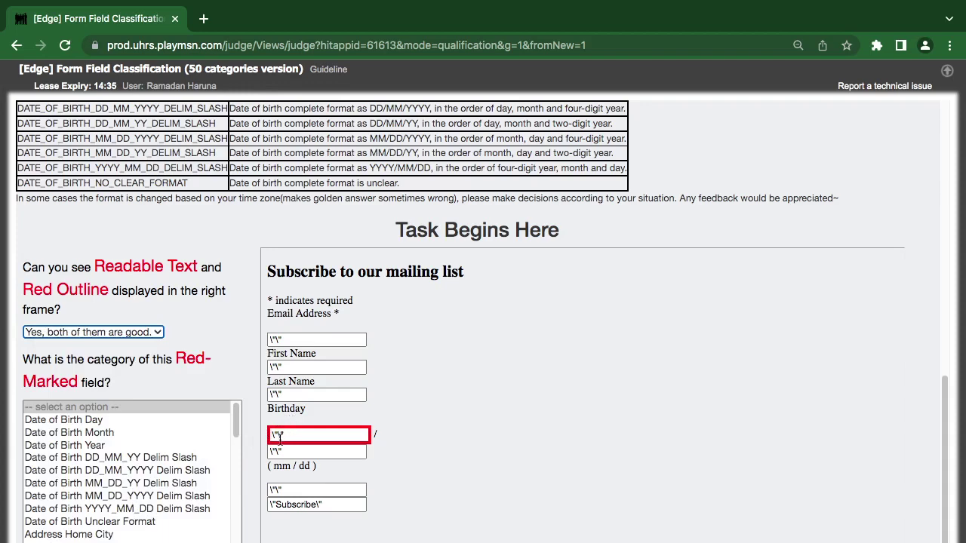
scroll(279, 437, up, 3)
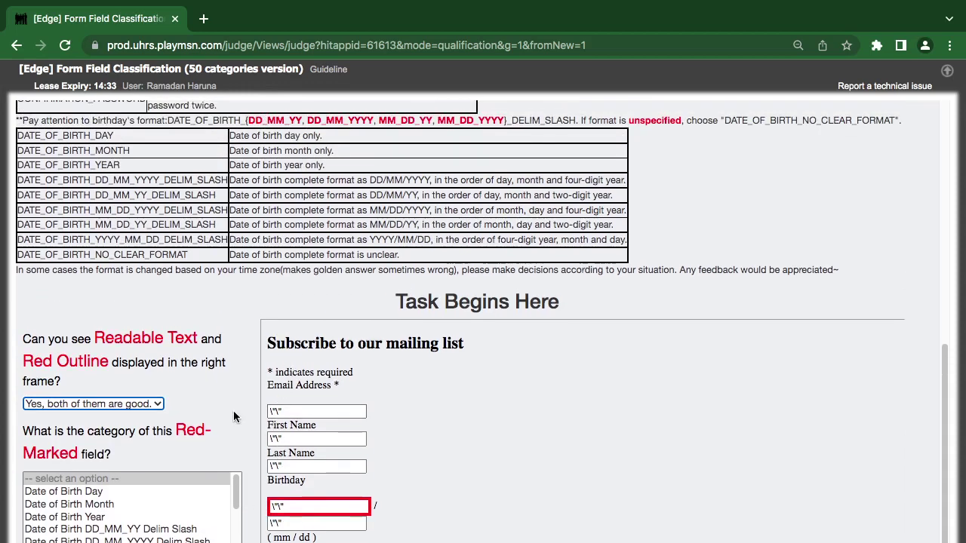
scroll(280, 437, down, 3)
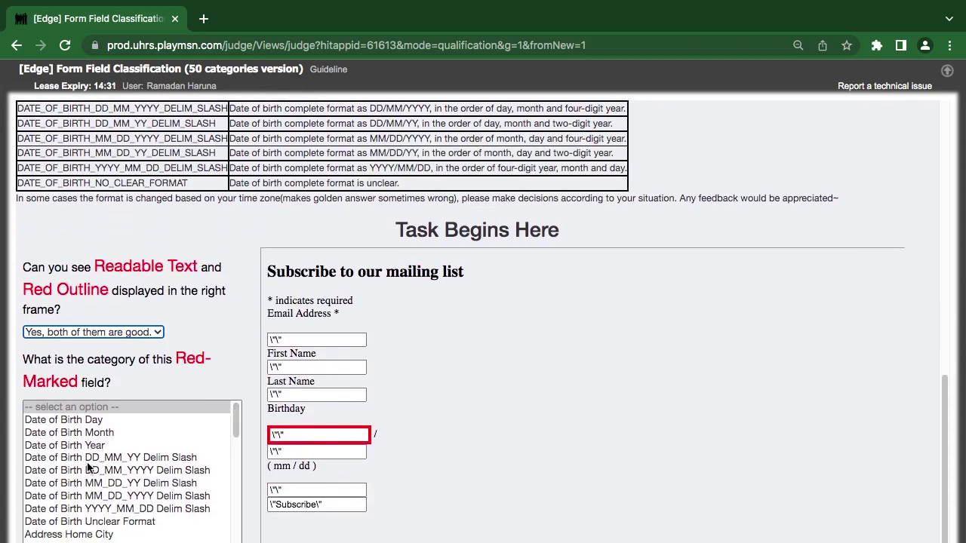
click(104, 510)
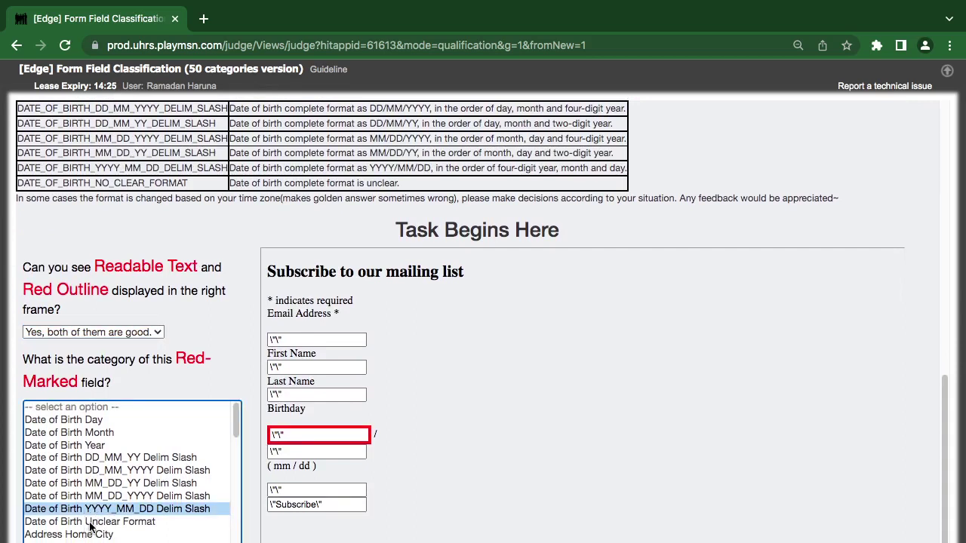
key(Return)
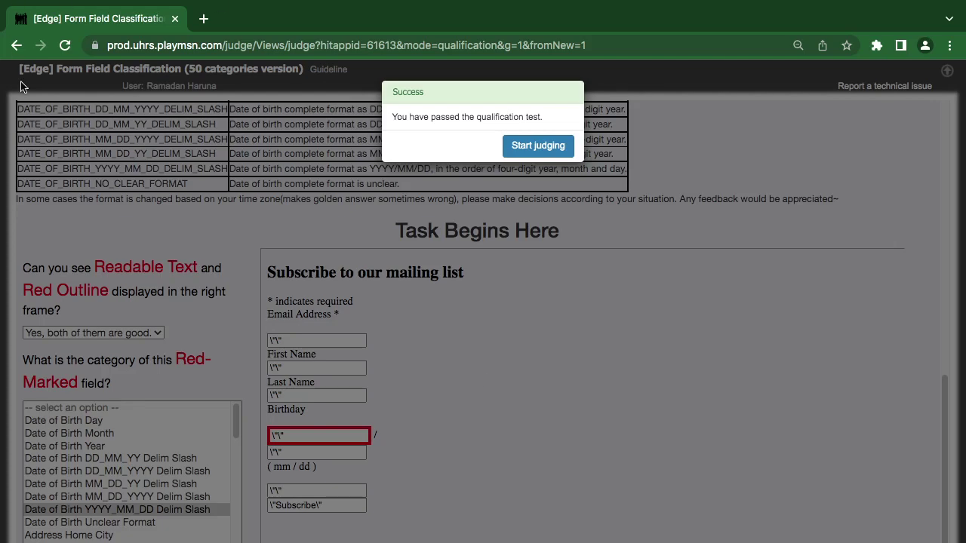
Step: Open a new browser tab and search Google for "google translate"
click(203, 18)
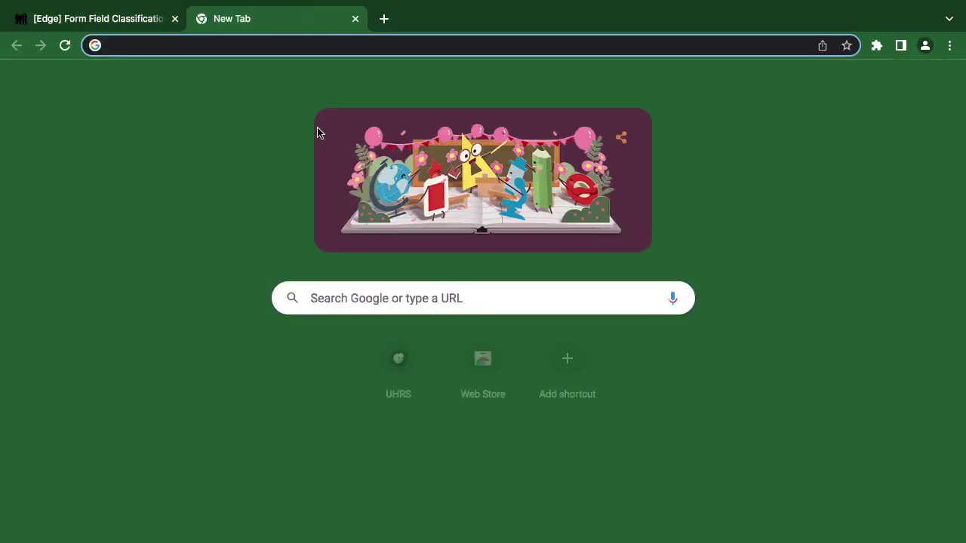
text(google)
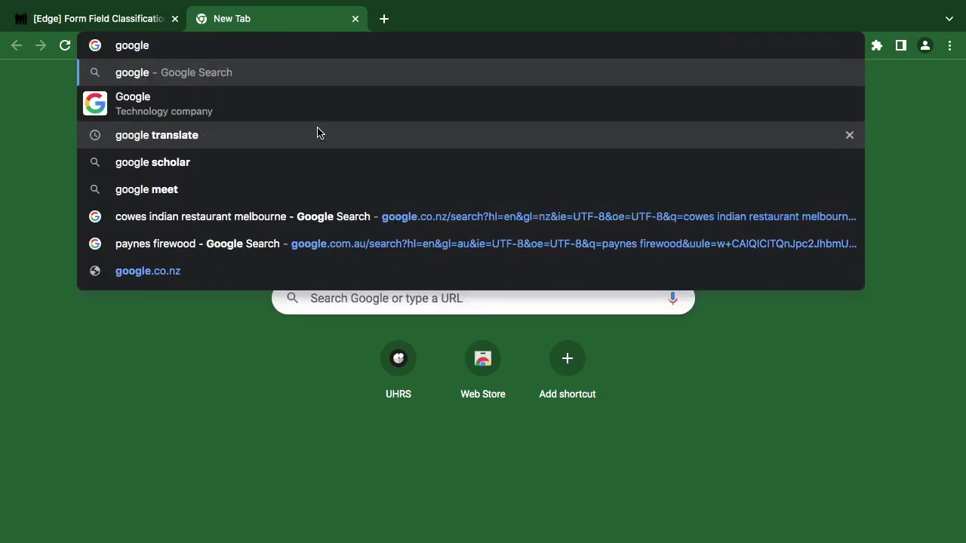
click(294, 135)
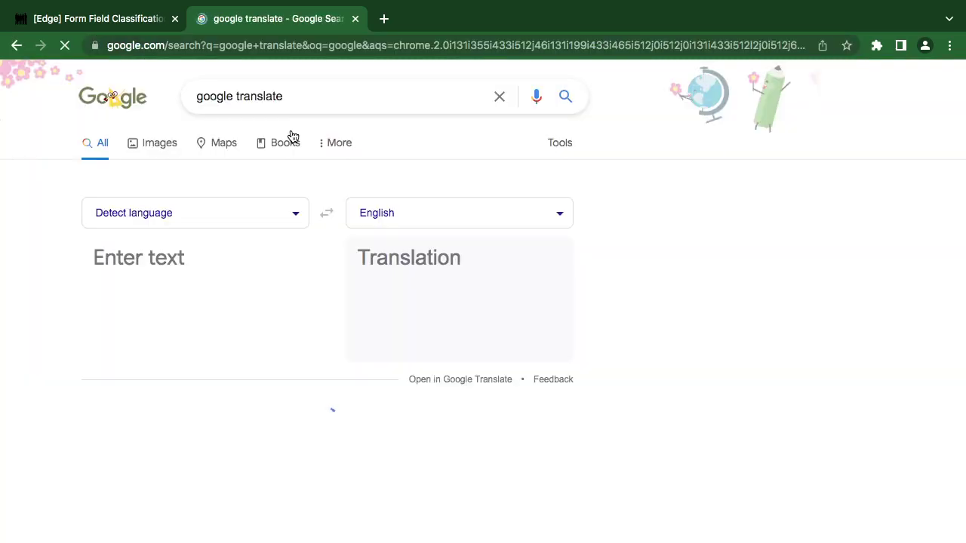
Step: Return to the Form Field Classification page, start judging, and bring the task's form with the red-marked field into view
click(105, 19)
click(544, 146)
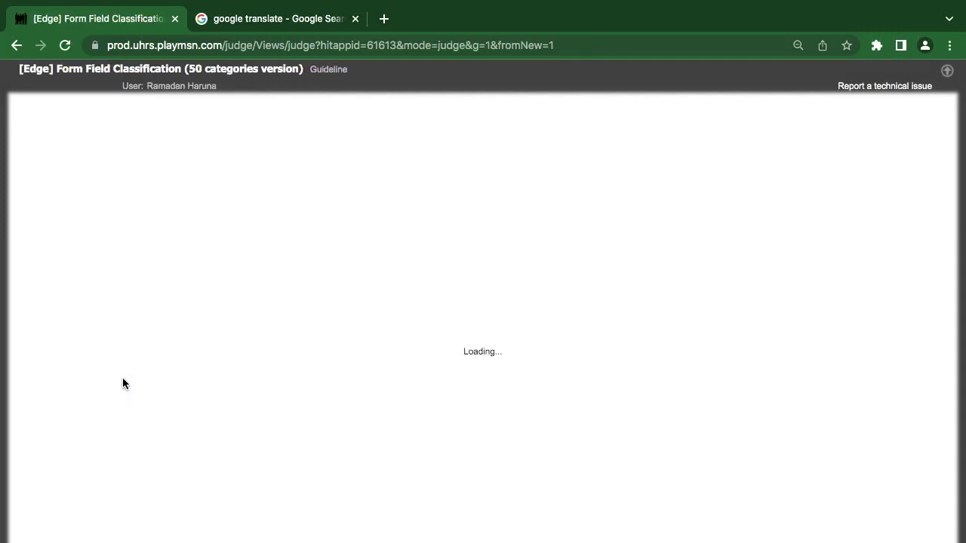
scroll(210, 473, down, 20)
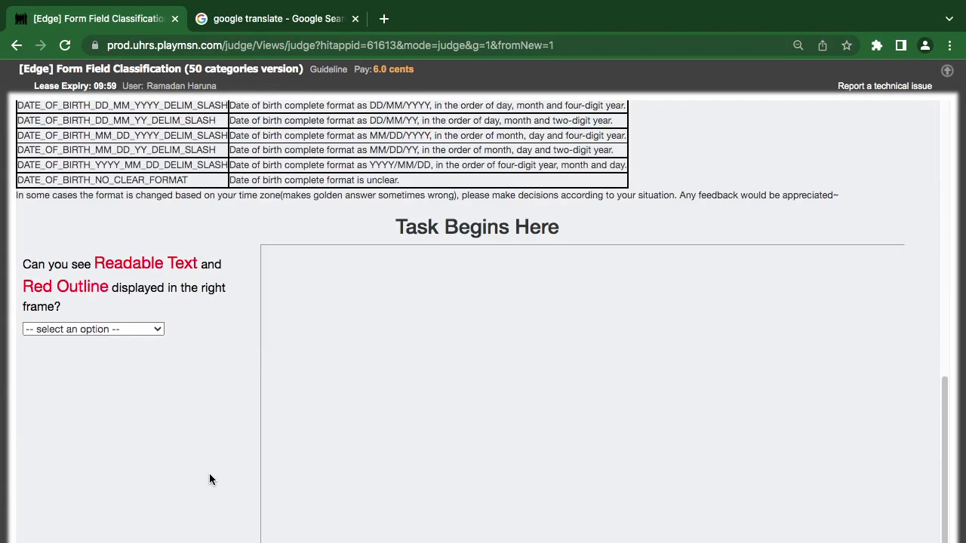
scroll(324, 429, down, 3)
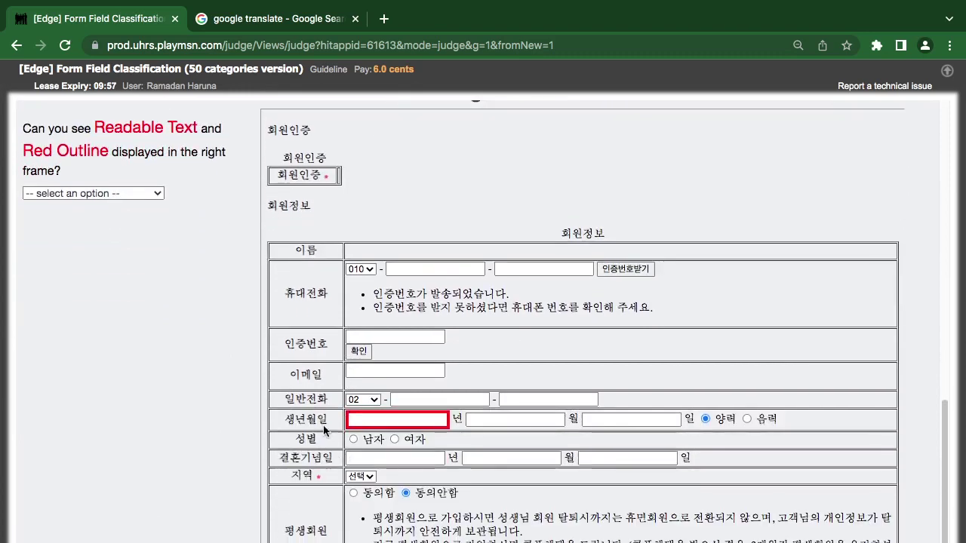
Step: Copy the label "생년월일" beside the red-marked field and translate it into English with Google Translate
drag(328, 424, 285, 415)
right_click(288, 416)
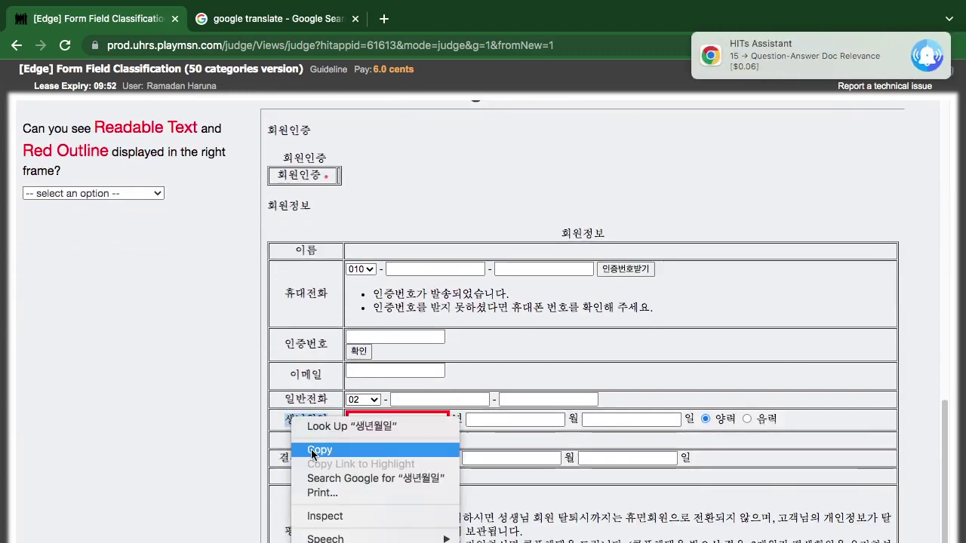
click(311, 449)
click(264, 20)
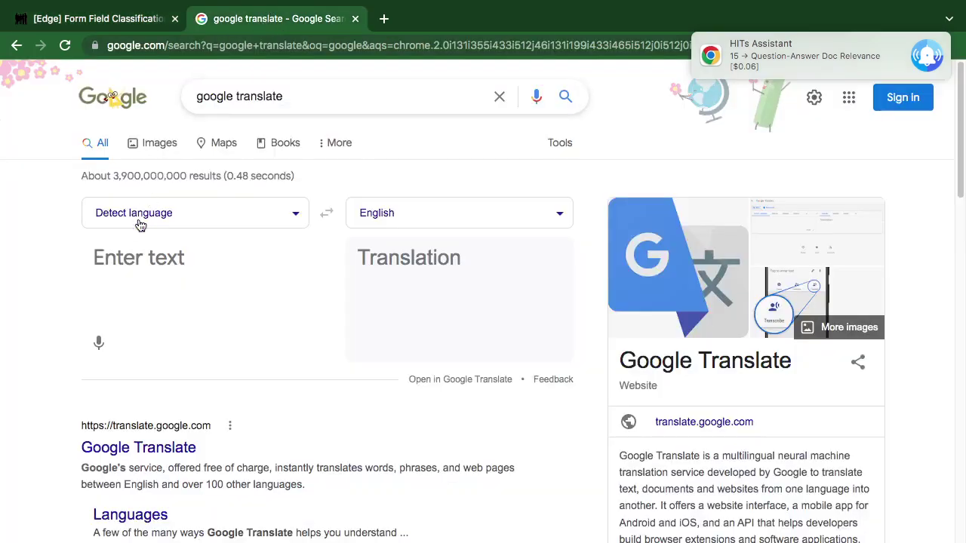
right_click(136, 285)
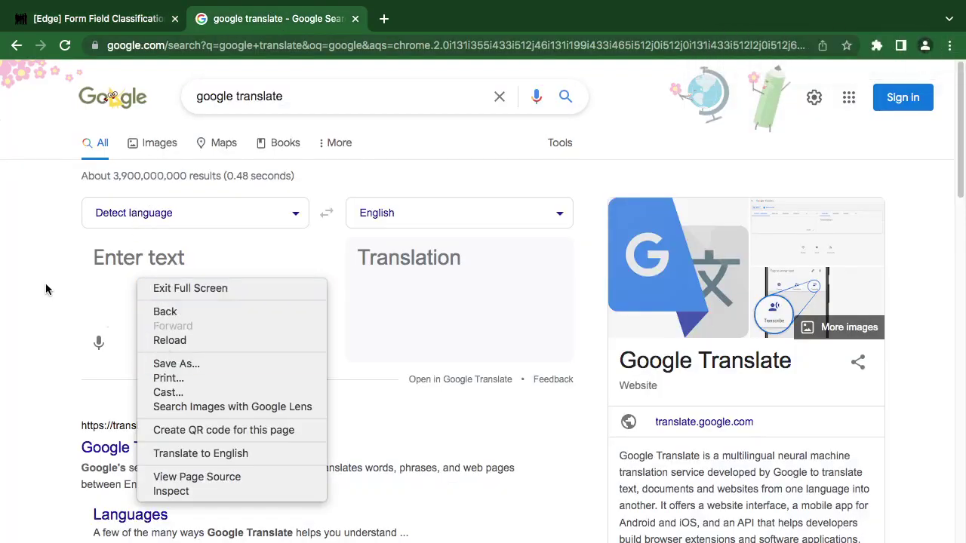
click(80, 282)
right_click(99, 267)
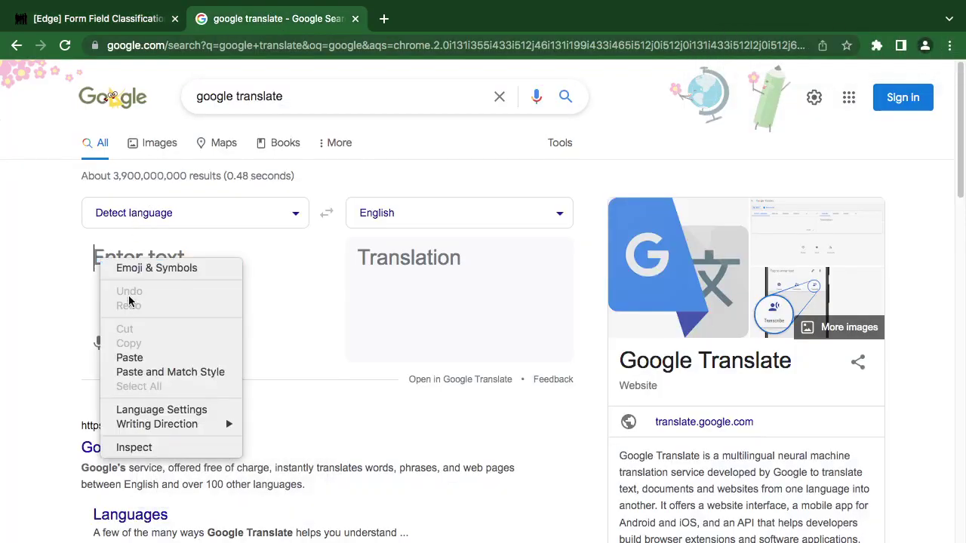
click(133, 357)
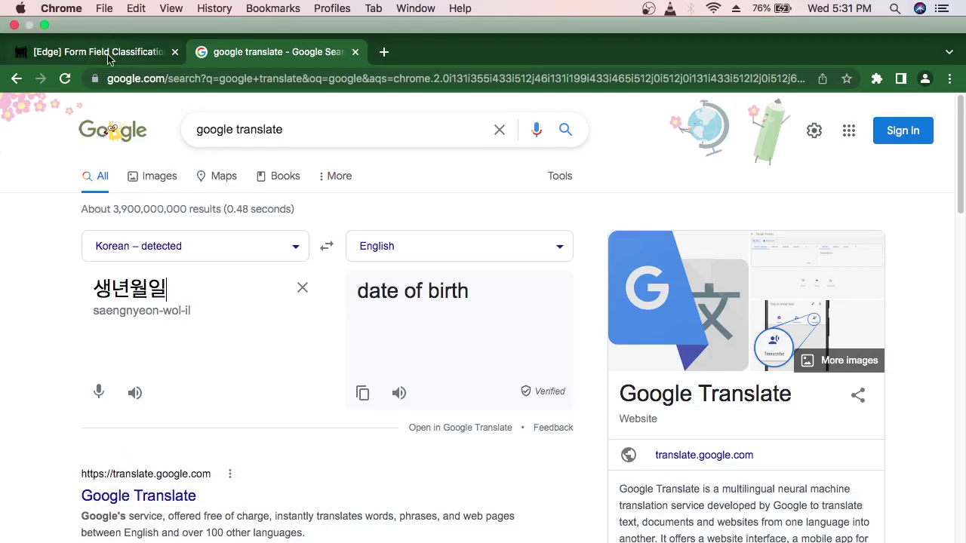
Step: Copy the "년" label following the red-marked field and translate it in place of the previous text
click(106, 18)
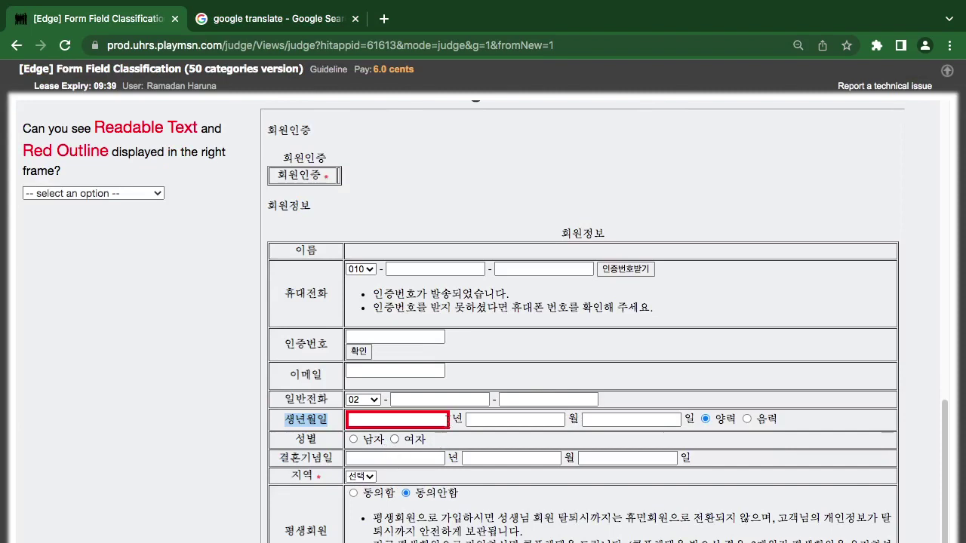
click(458, 419)
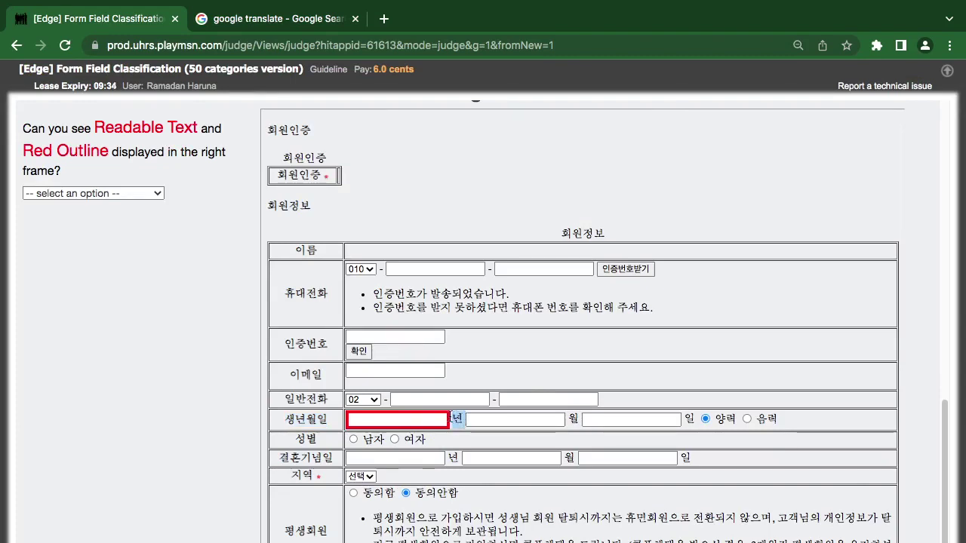
right_click(455, 422)
click(483, 451)
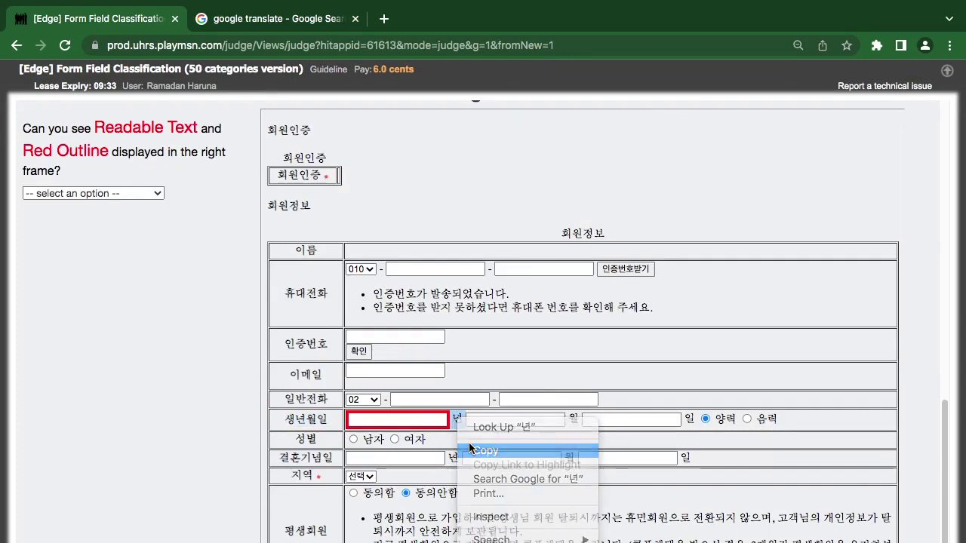
click(272, 22)
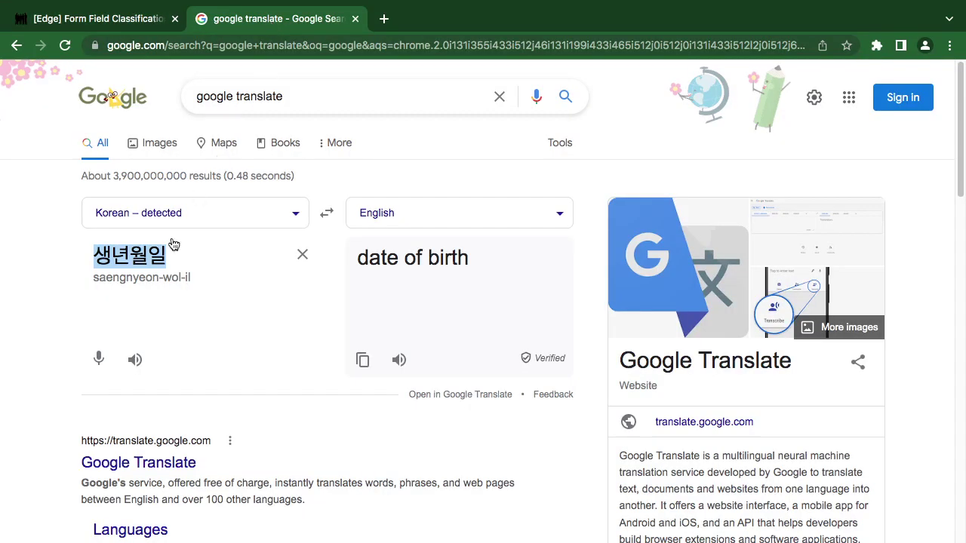
right_click(142, 261)
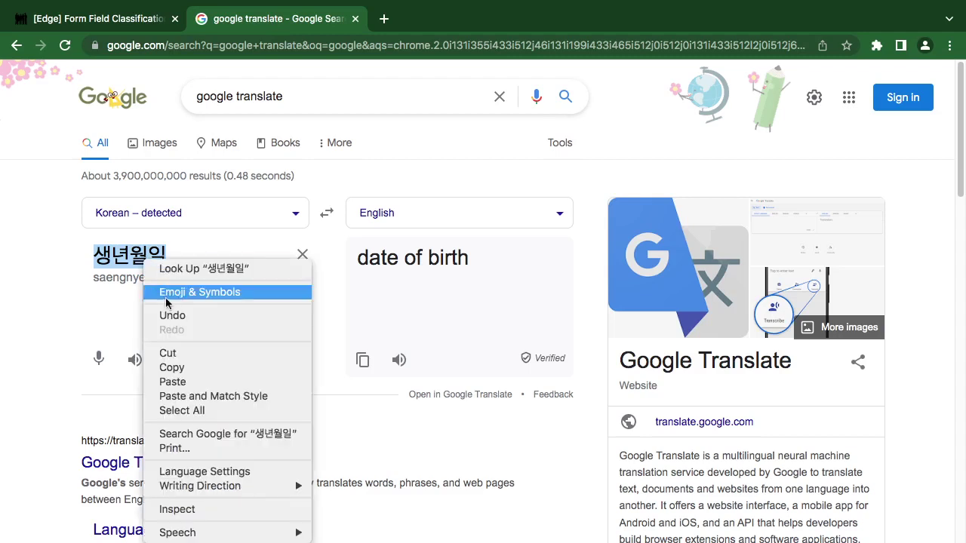
click(178, 383)
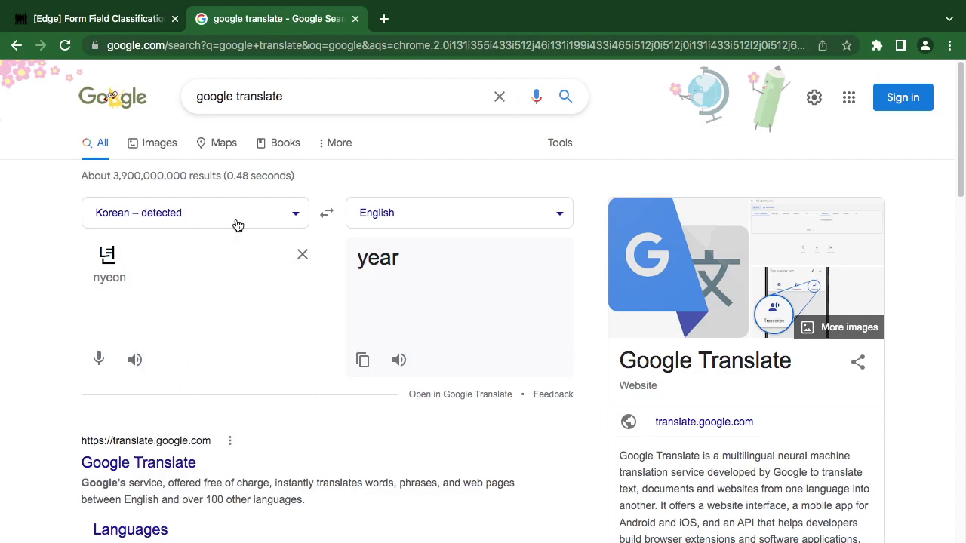
Step: Back on the Form Field Classification page, answer "Yes, both of them are good.", categorize the red-marked field as "Date of Birth Year", and submit the judgment
click(118, 21)
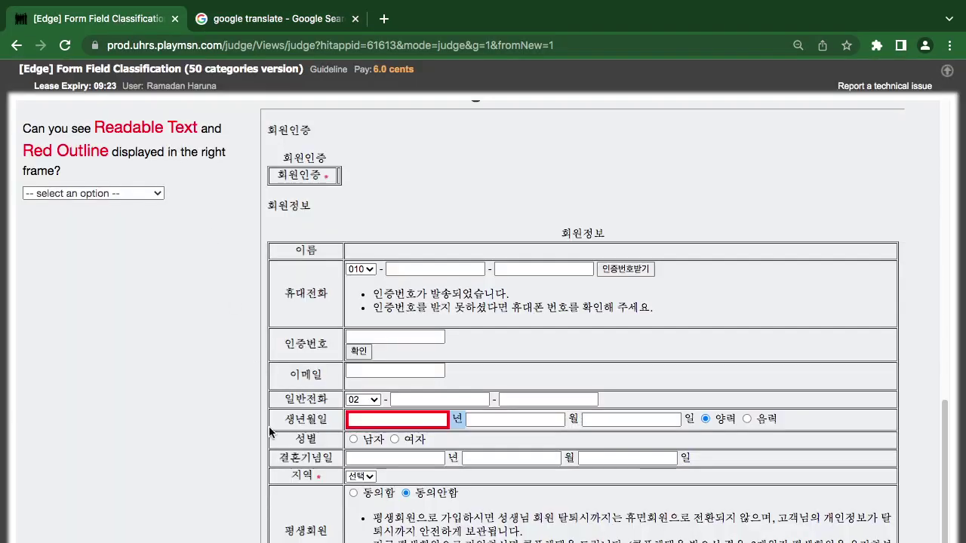
click(132, 193)
click(118, 219)
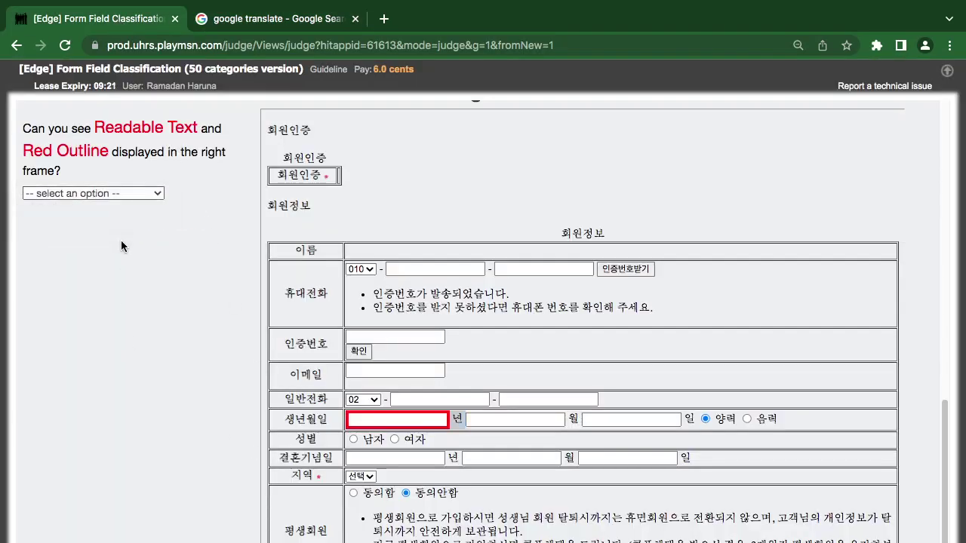
click(88, 307)
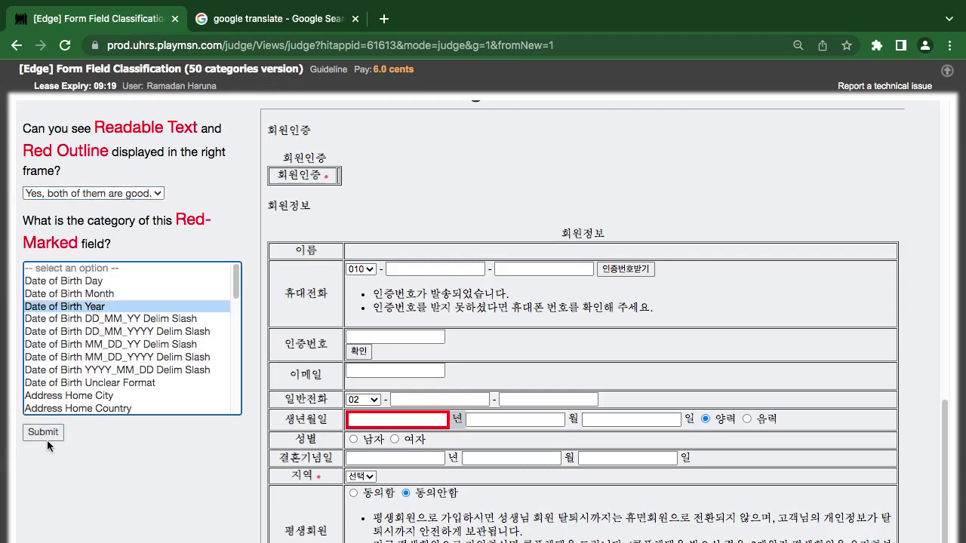
click(43, 431)
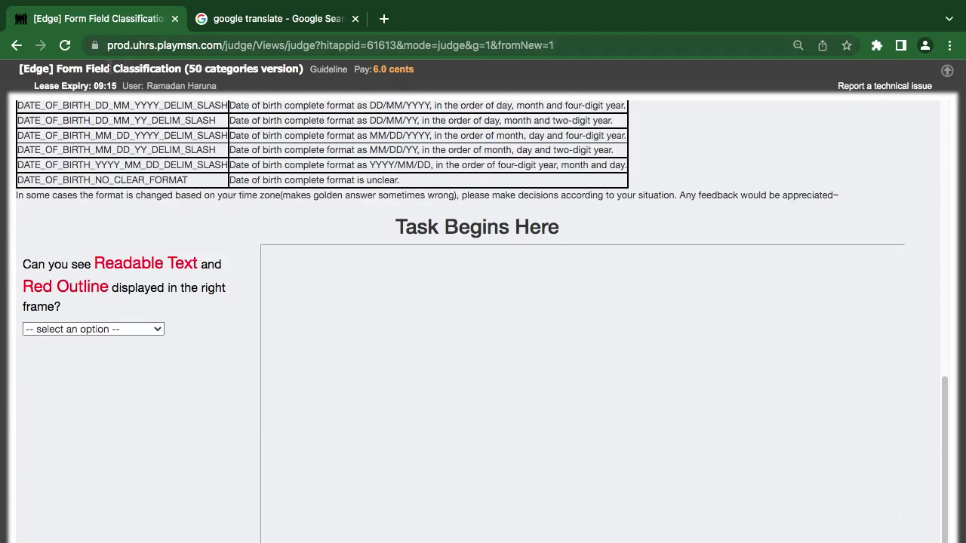
Step: Reload the Form Field Classification task page, accepting that unsaved changes may be lost
click(65, 46)
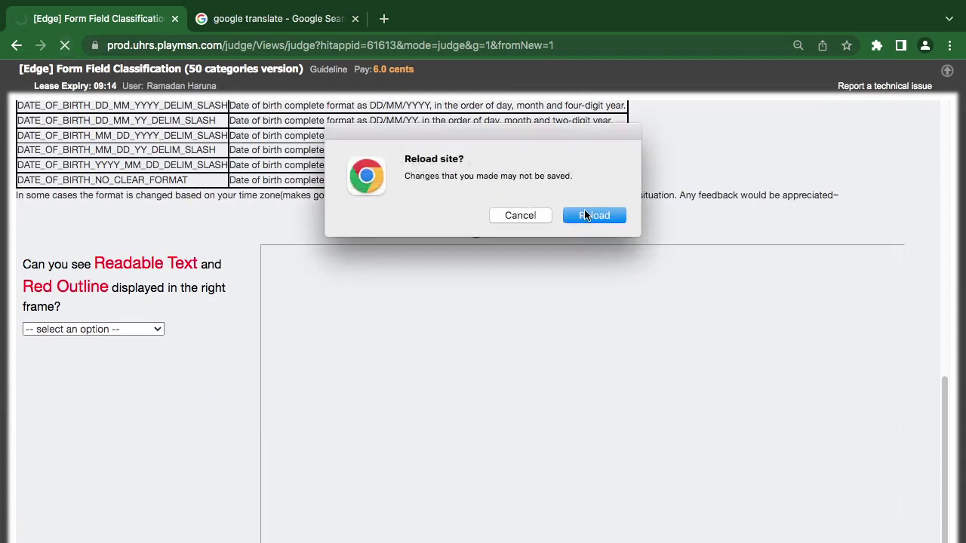
click(586, 215)
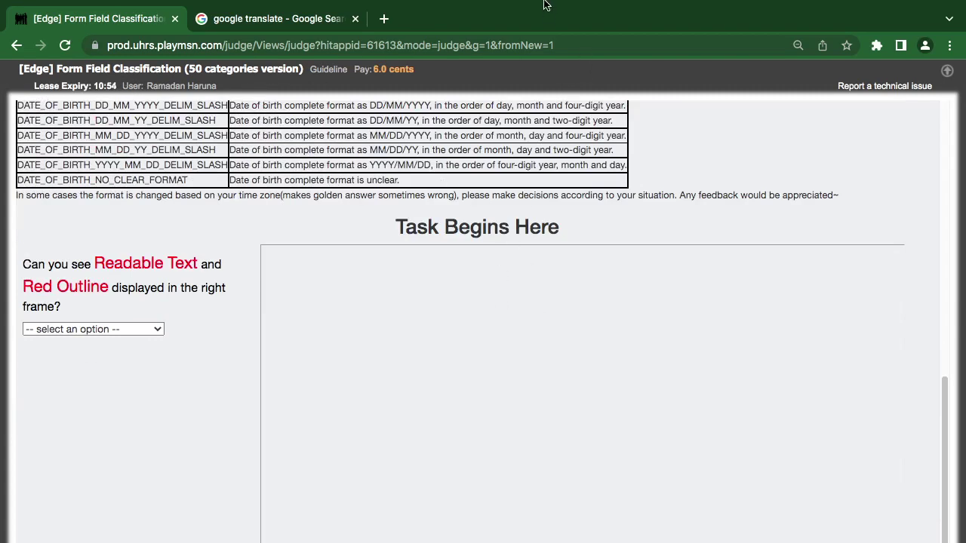
mouse_move(546, 2)
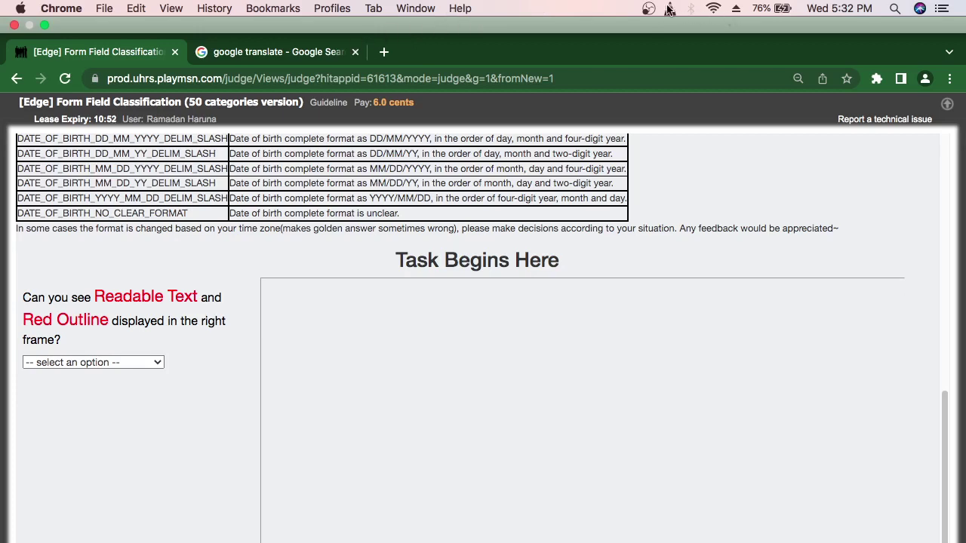